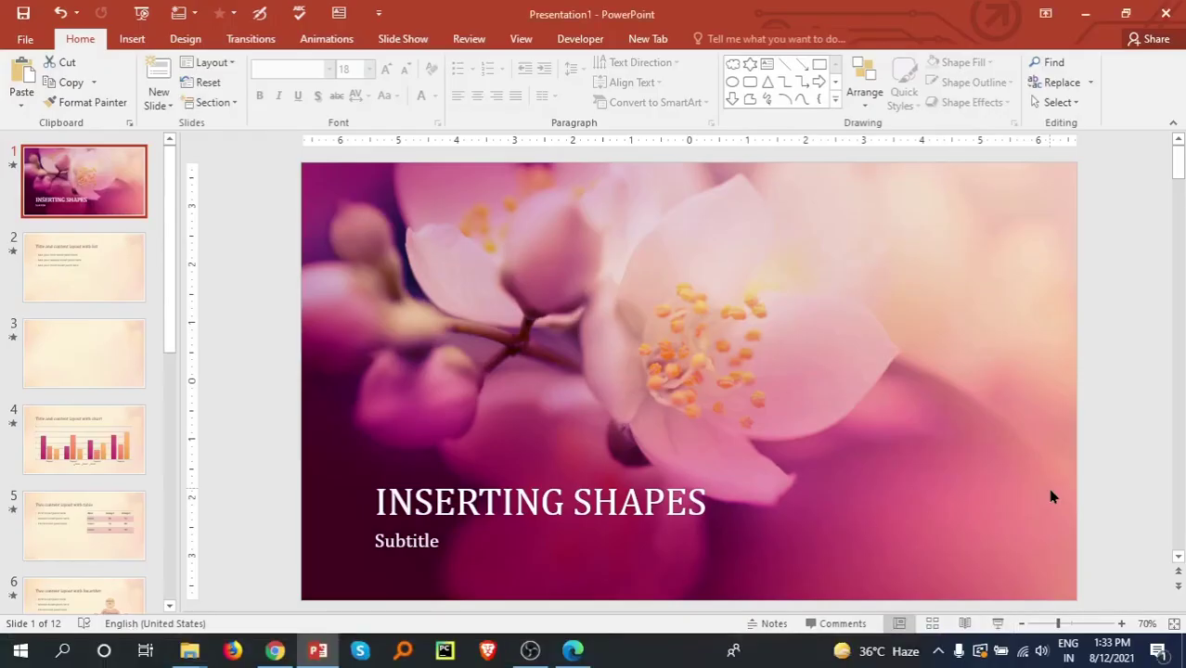
Open the empty slide 3 from the thumbnail pane for editing
click(68, 372)
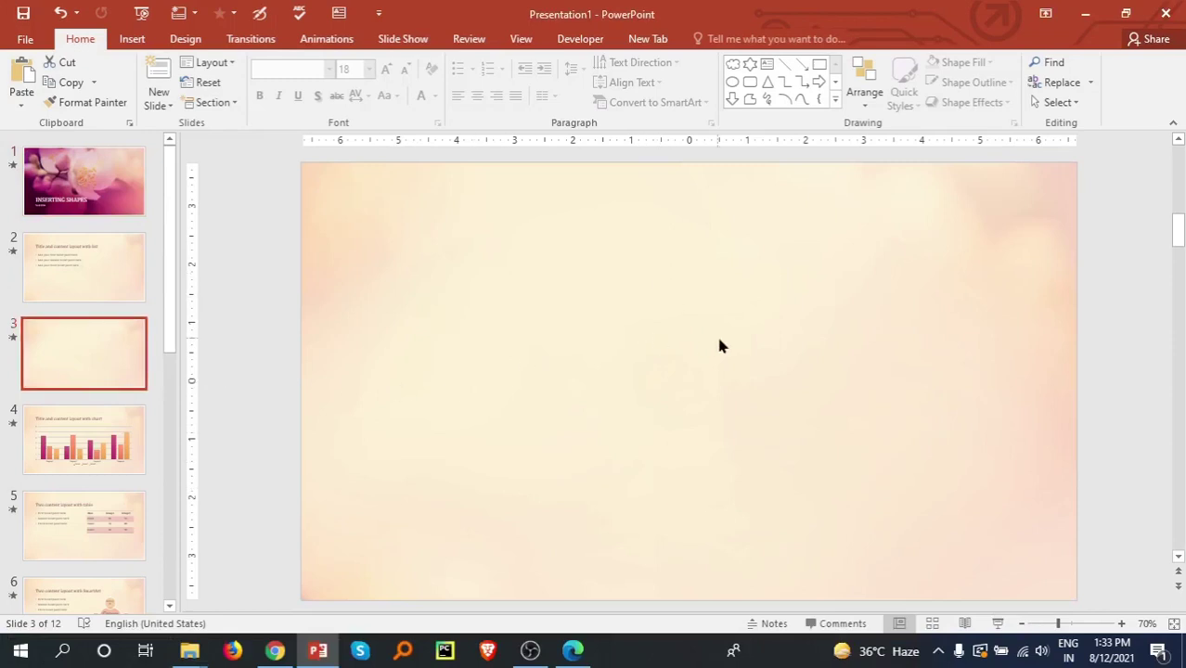
Show the Insert tab's Shapes gallery and scroll through its categories
click(131, 40)
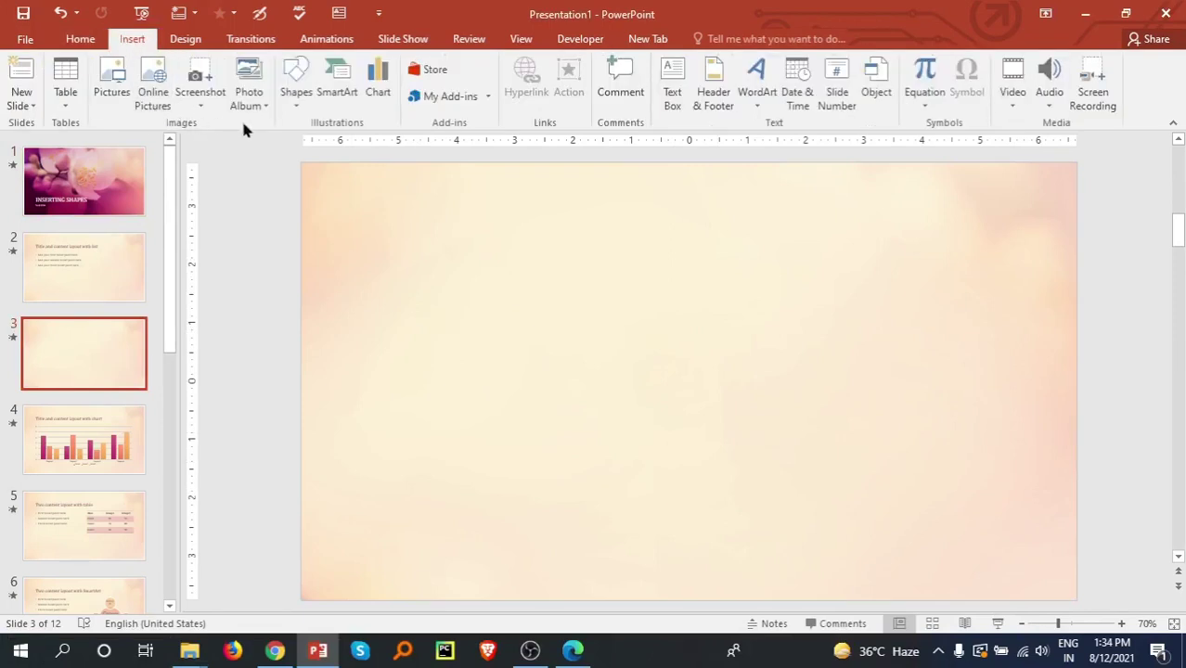
click(302, 109)
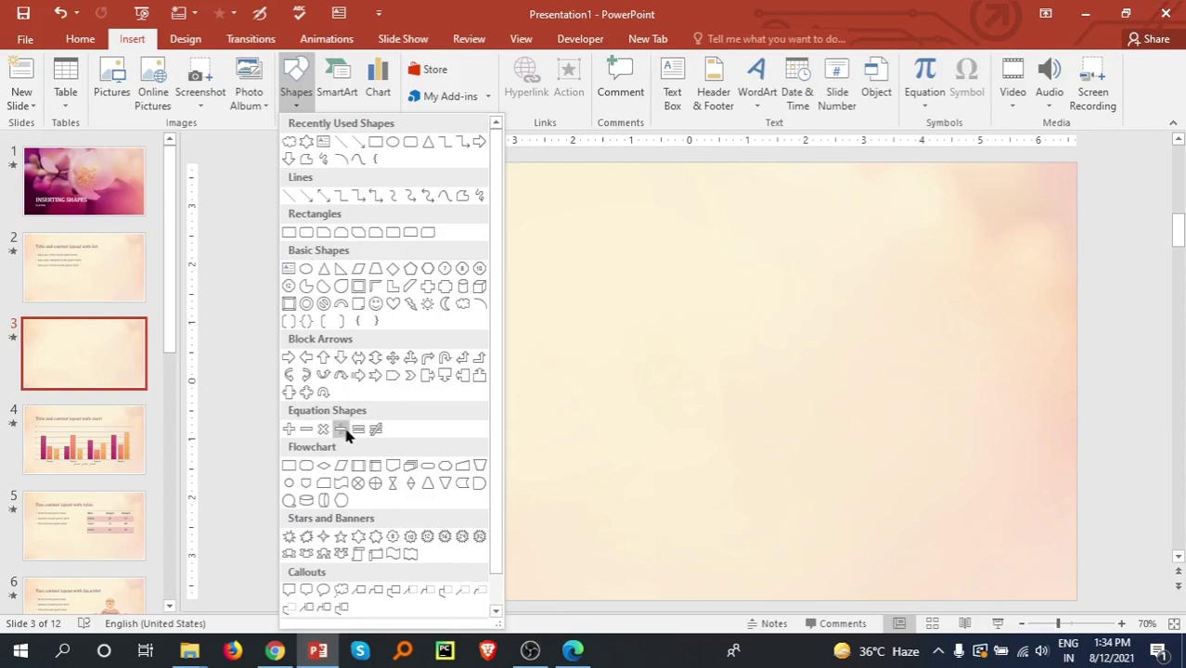
scroll(339, 428, down, 1)
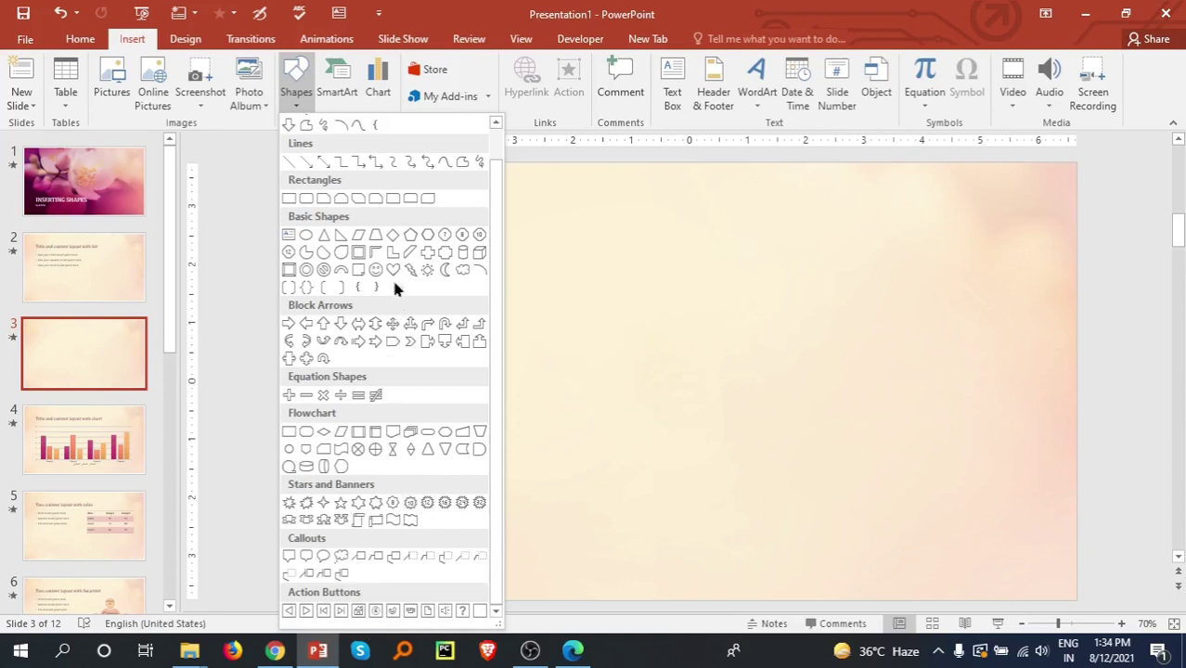
Draw a circle with the Oval shape and move it to the slide's upper left
click(307, 235)
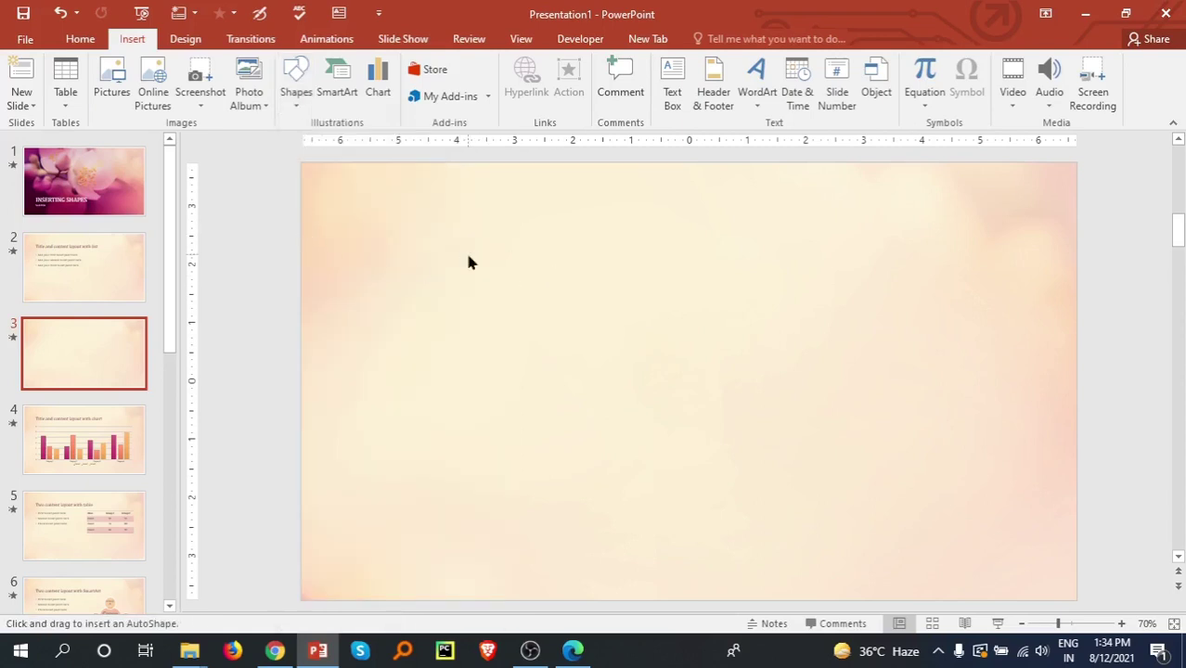
drag(468, 256, 651, 458)
drag(609, 379, 516, 326)
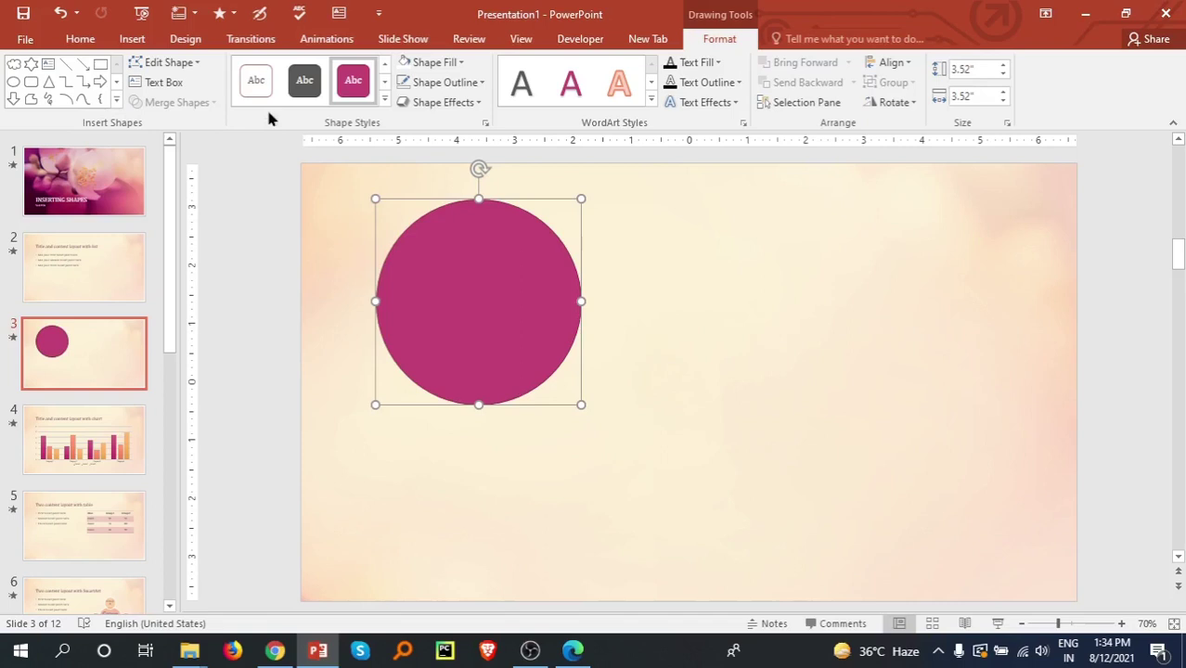
After trying white and dark preset styles, fill the circle gold, keeping the thin outline
click(258, 84)
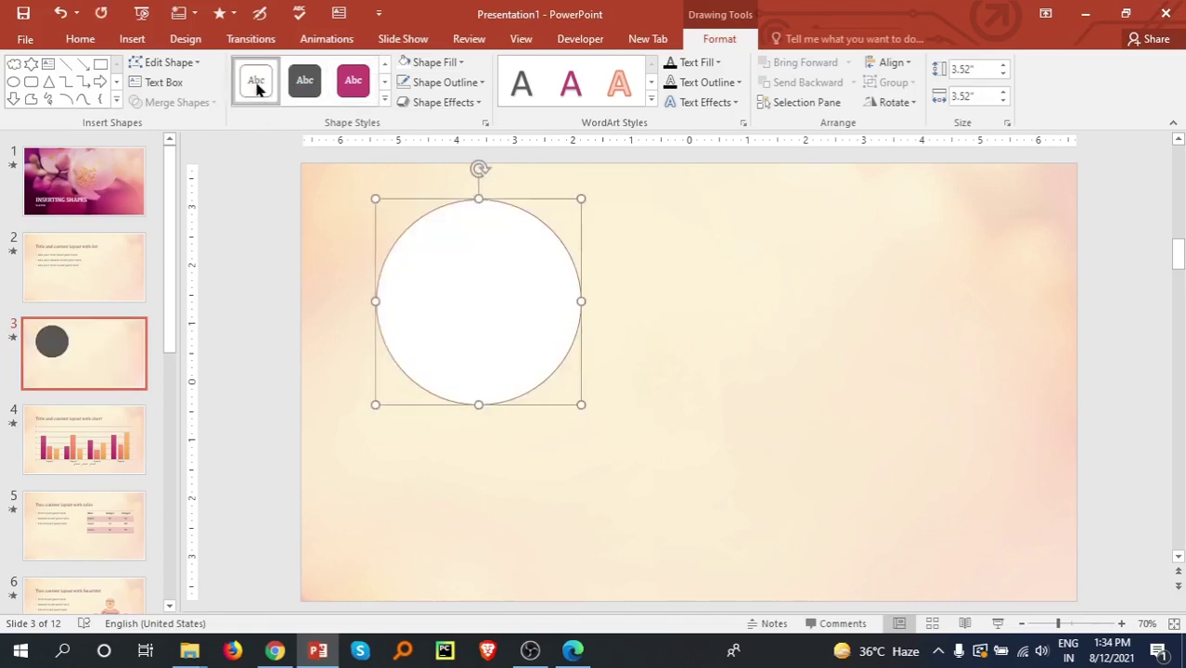
click(442, 63)
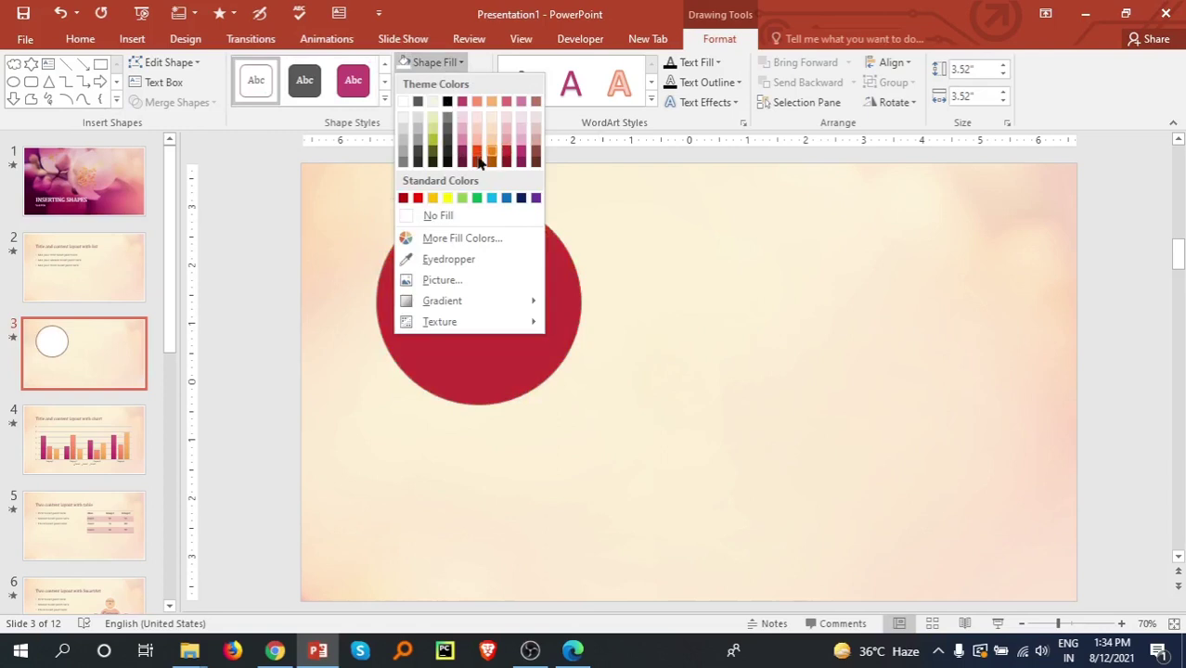
click(317, 98)
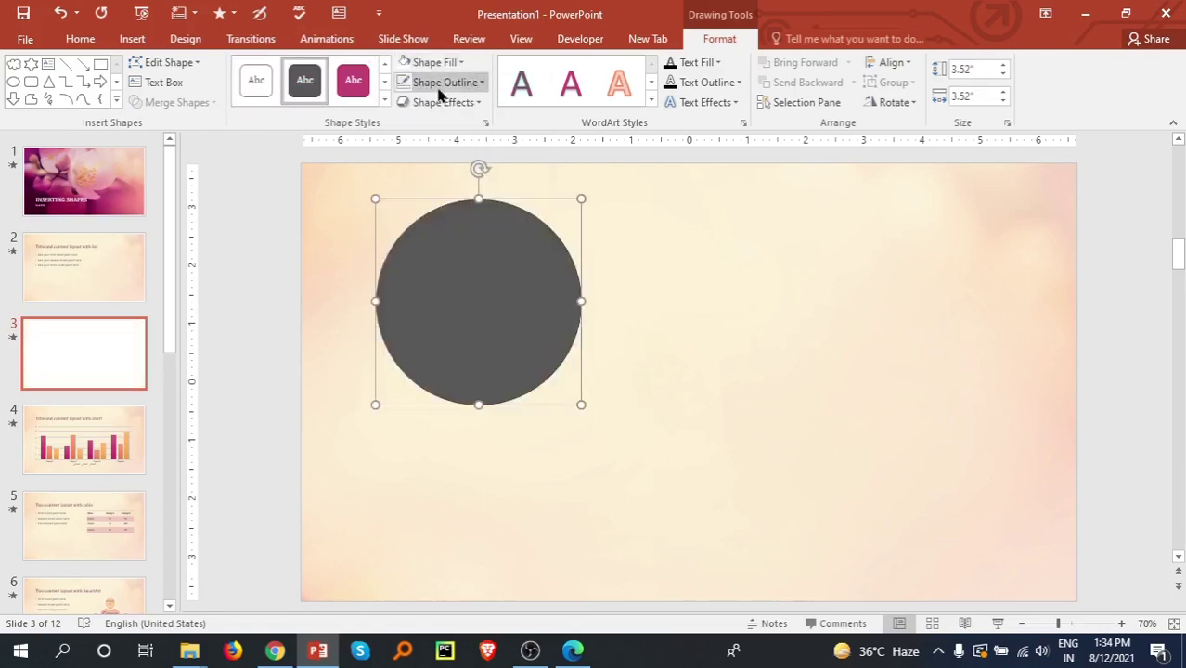
click(455, 63)
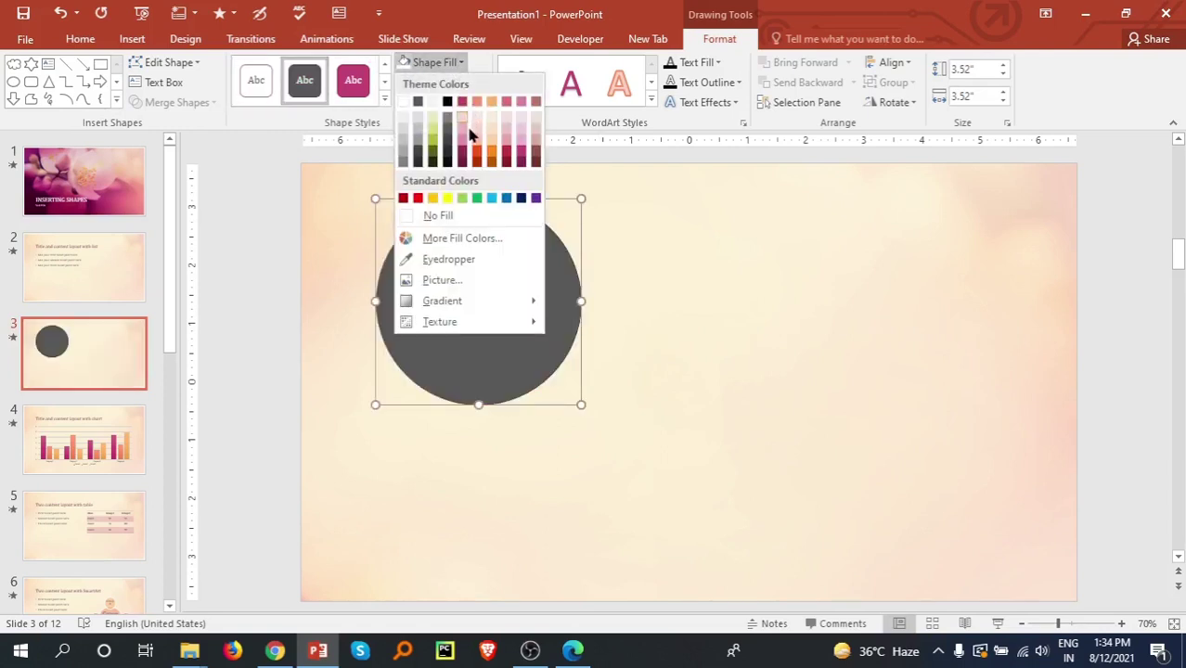
click(433, 199)
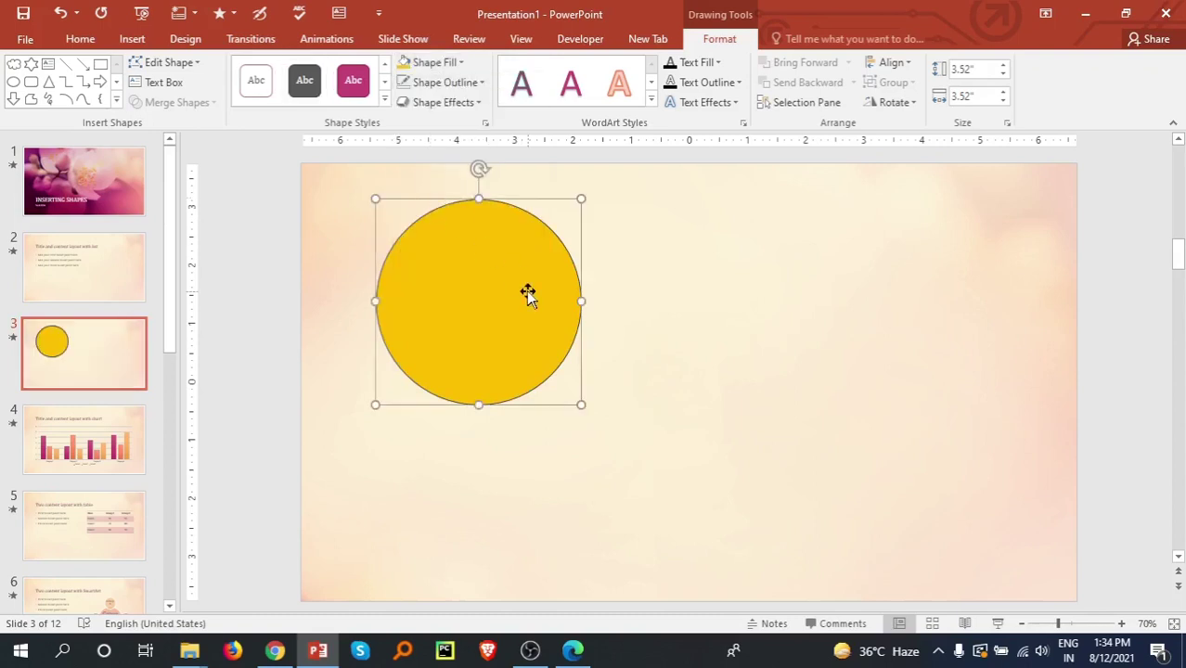
click(464, 83)
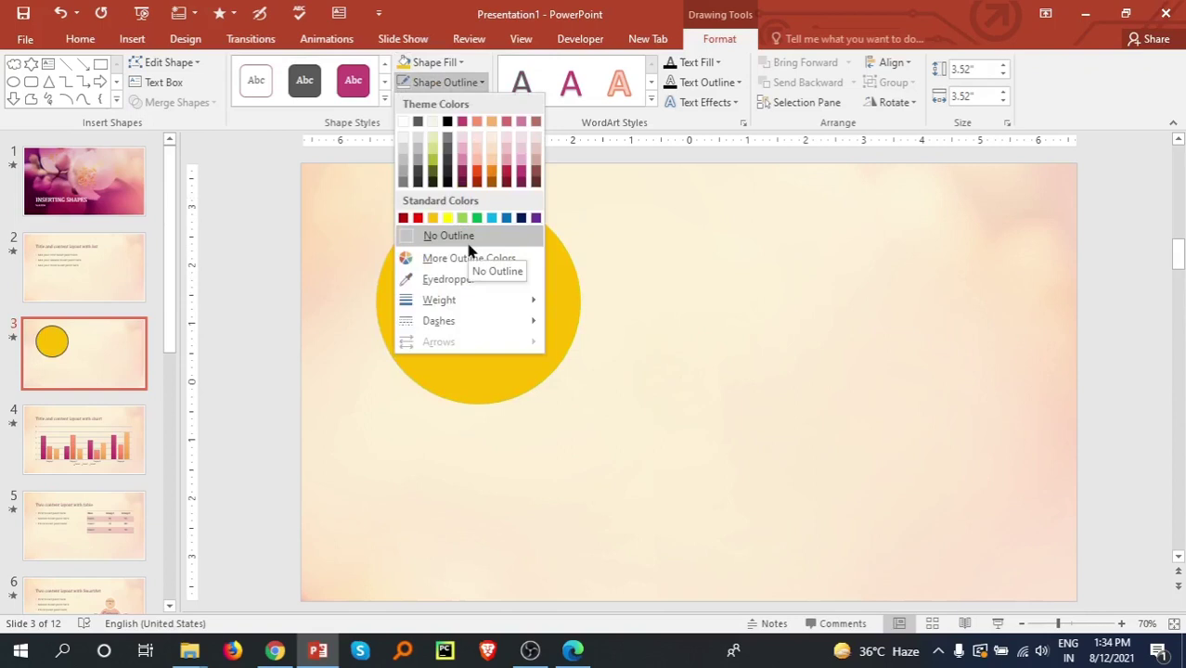
mouse_move(472, 300)
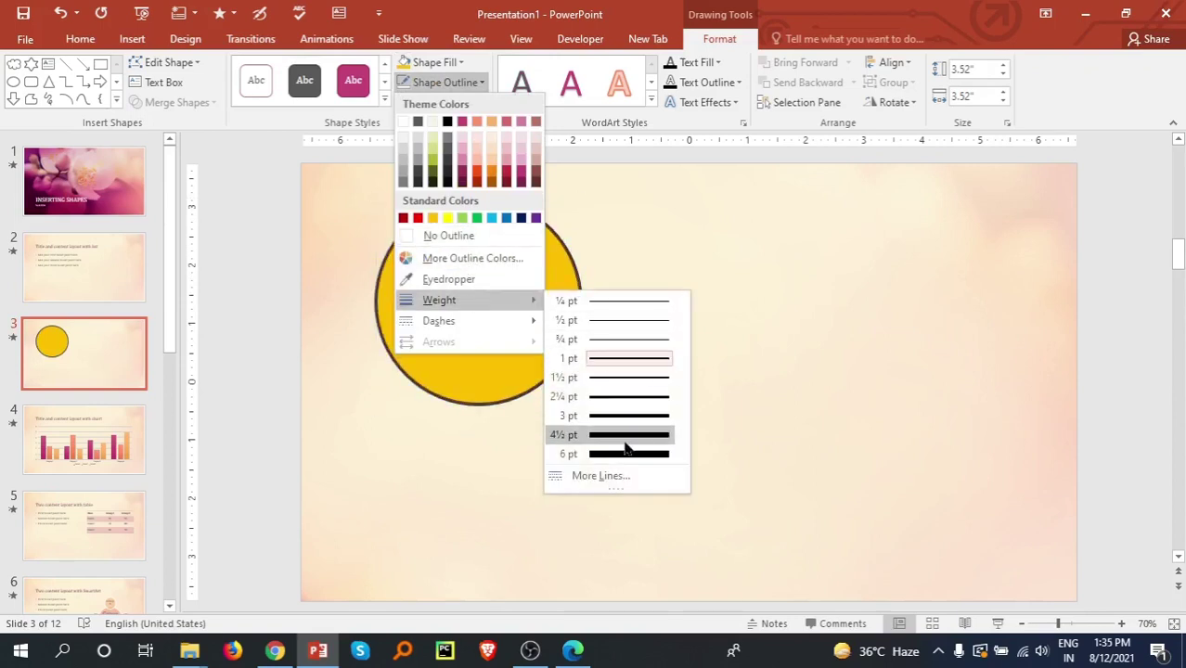
mouse_move(516, 330)
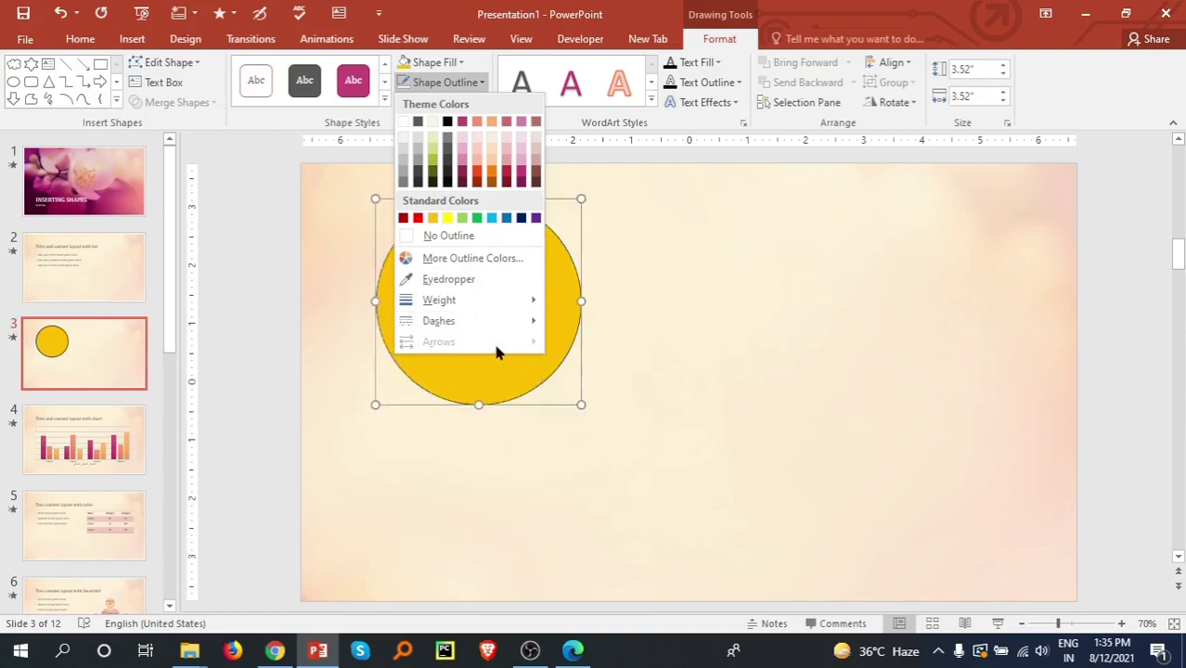
click(698, 310)
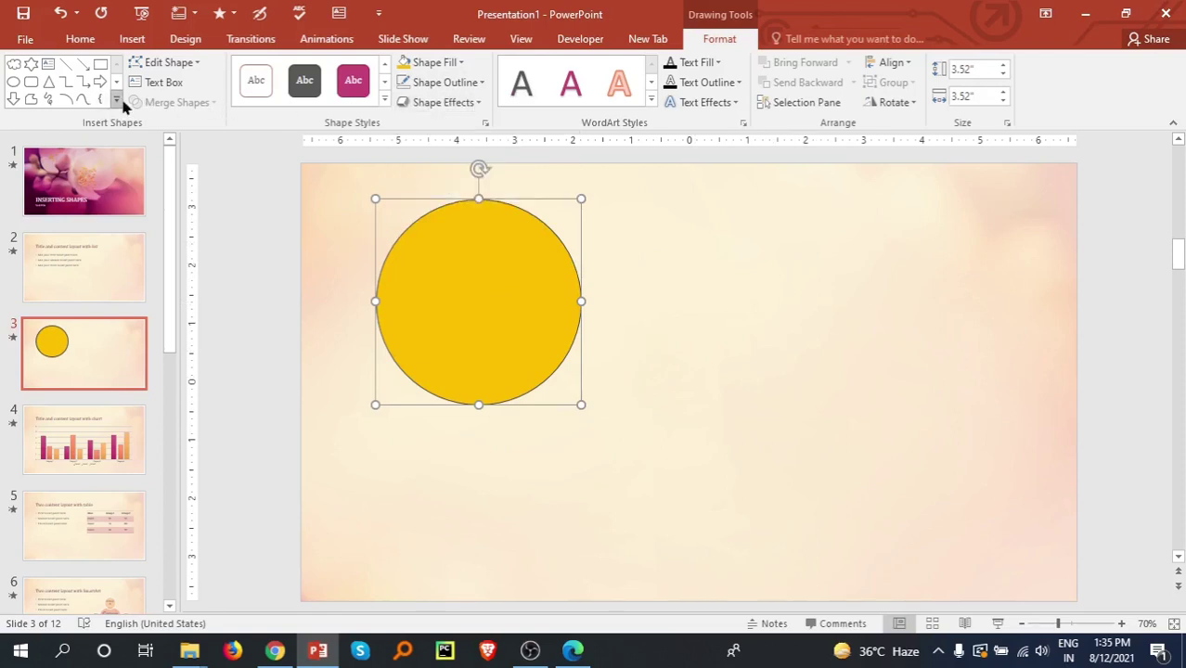
Draw a six-pointed star right of the circle and nudge it slightly up-left
click(29, 67)
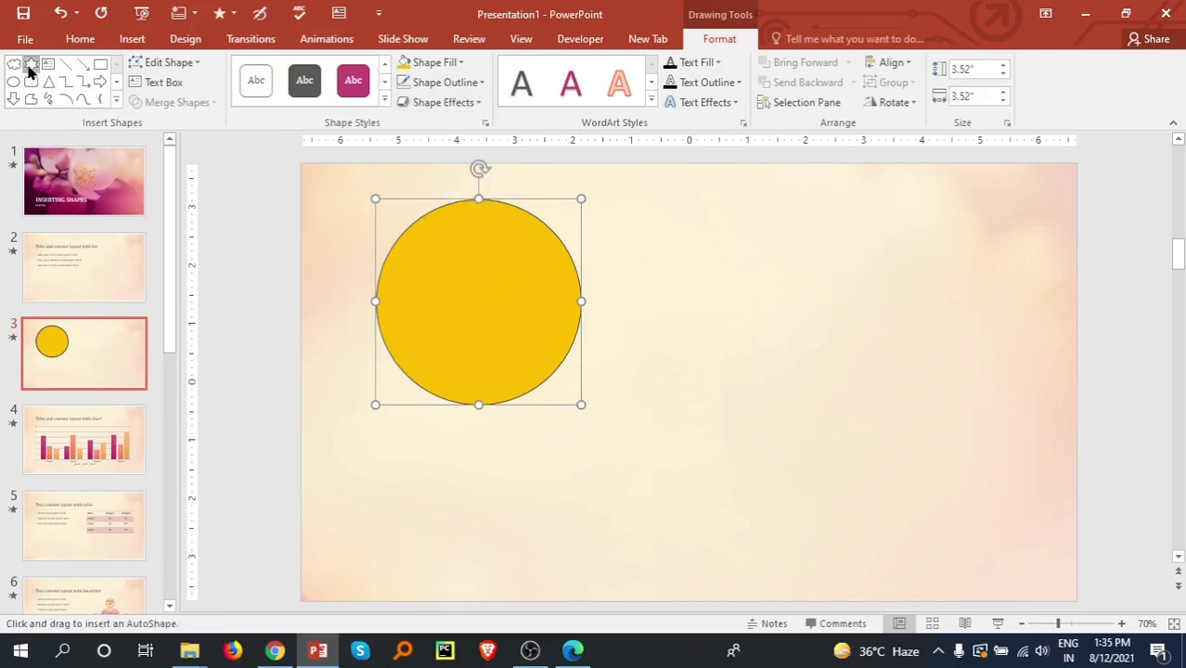
drag(674, 243, 922, 519)
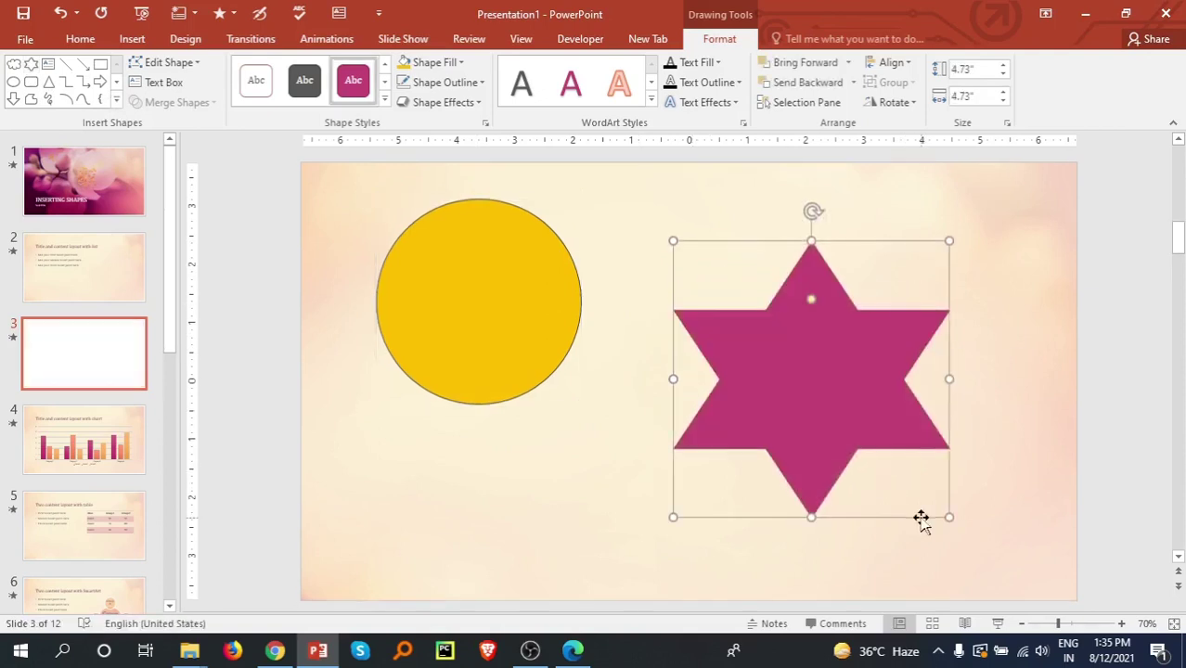
drag(842, 418, 834, 397)
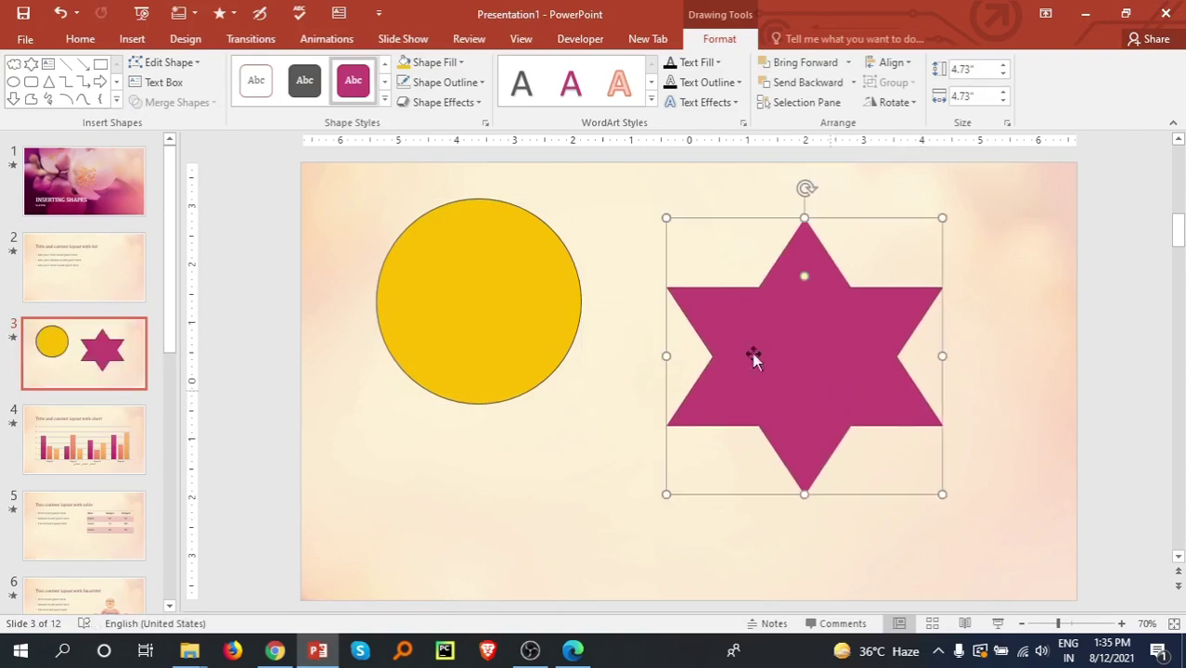
Apply a bevel preset effect and an inner shadow to the star
click(466, 103)
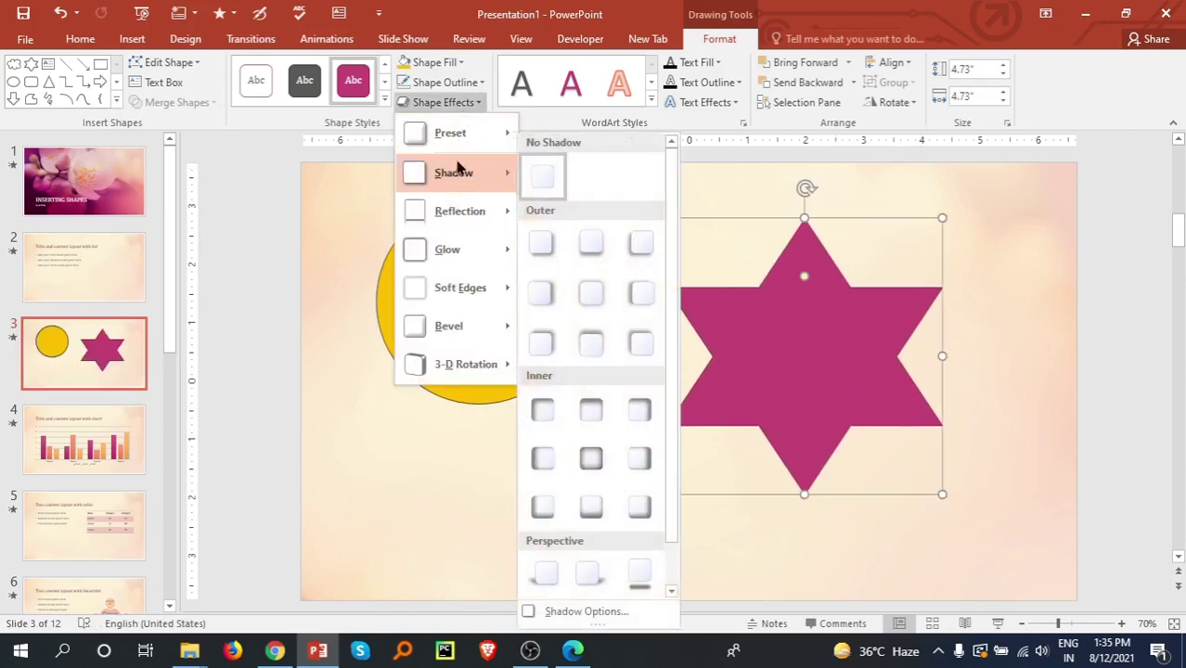
mouse_move(458, 141)
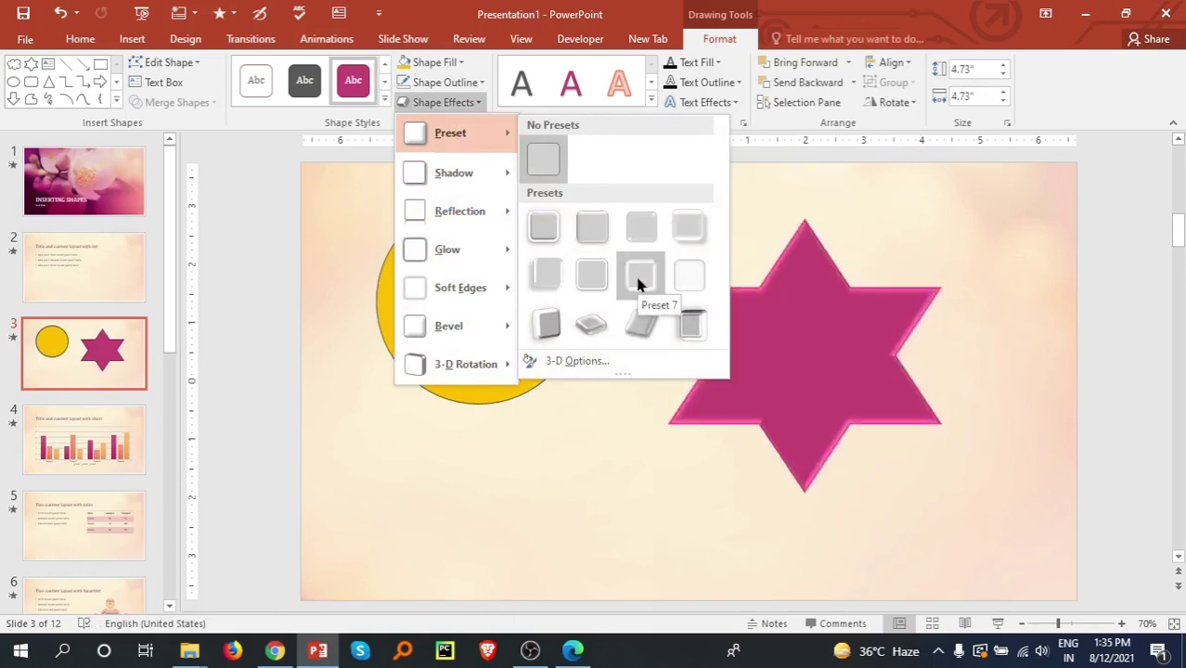
click(639, 280)
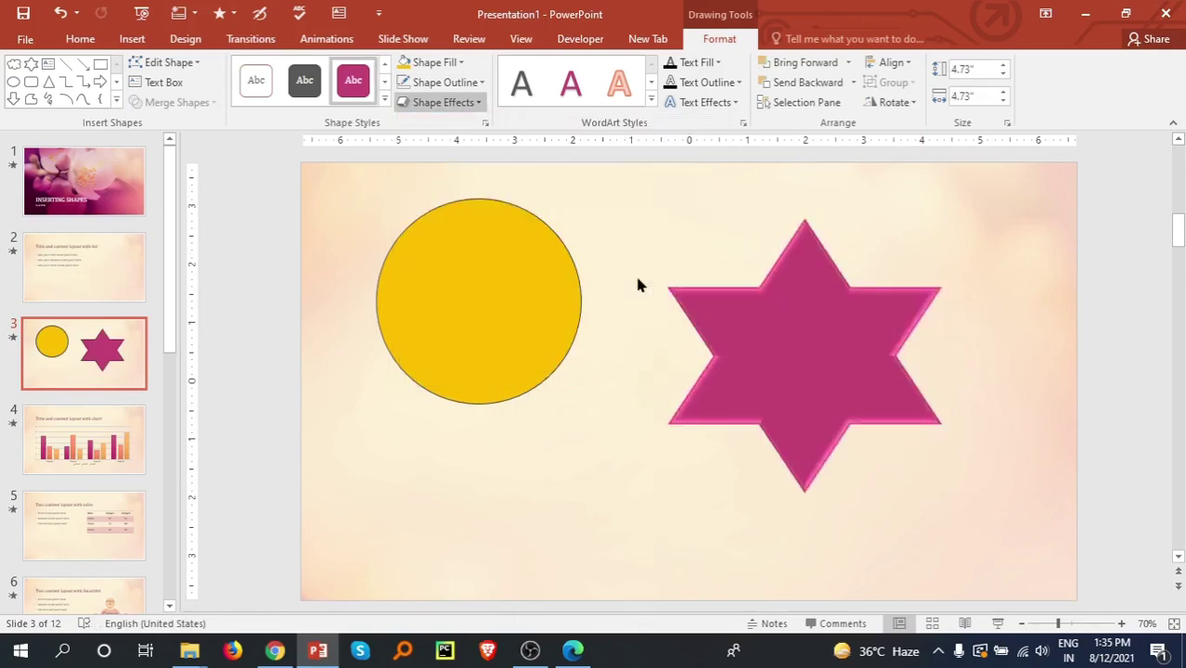
click(449, 104)
mouse_move(455, 173)
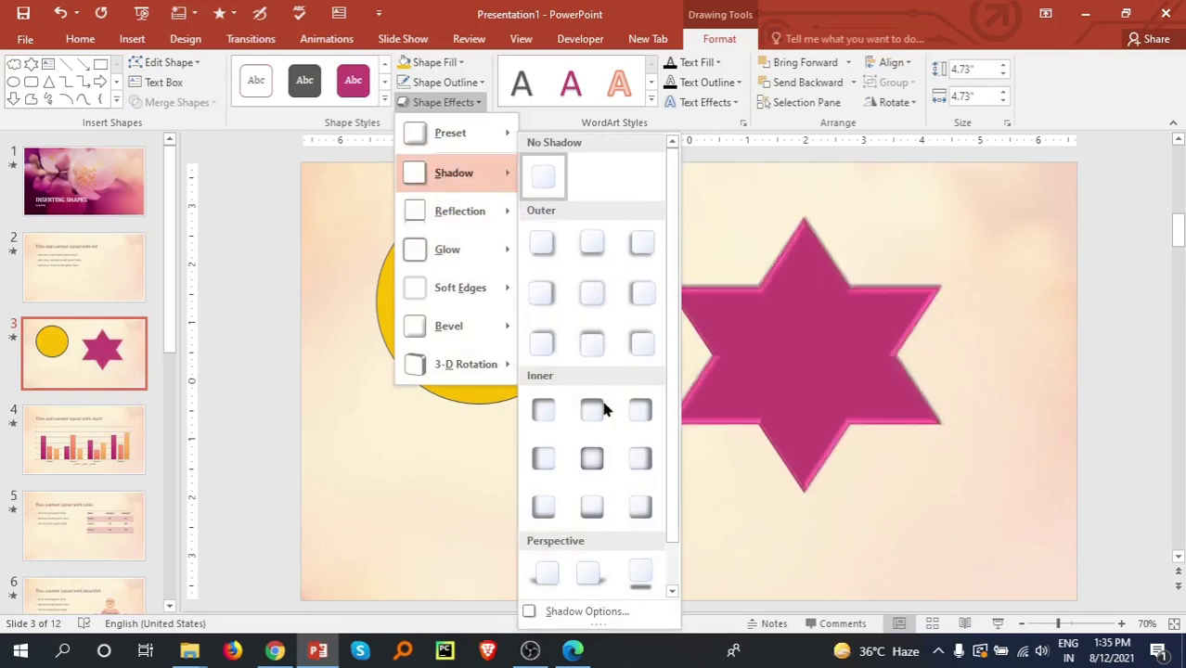
click(642, 508)
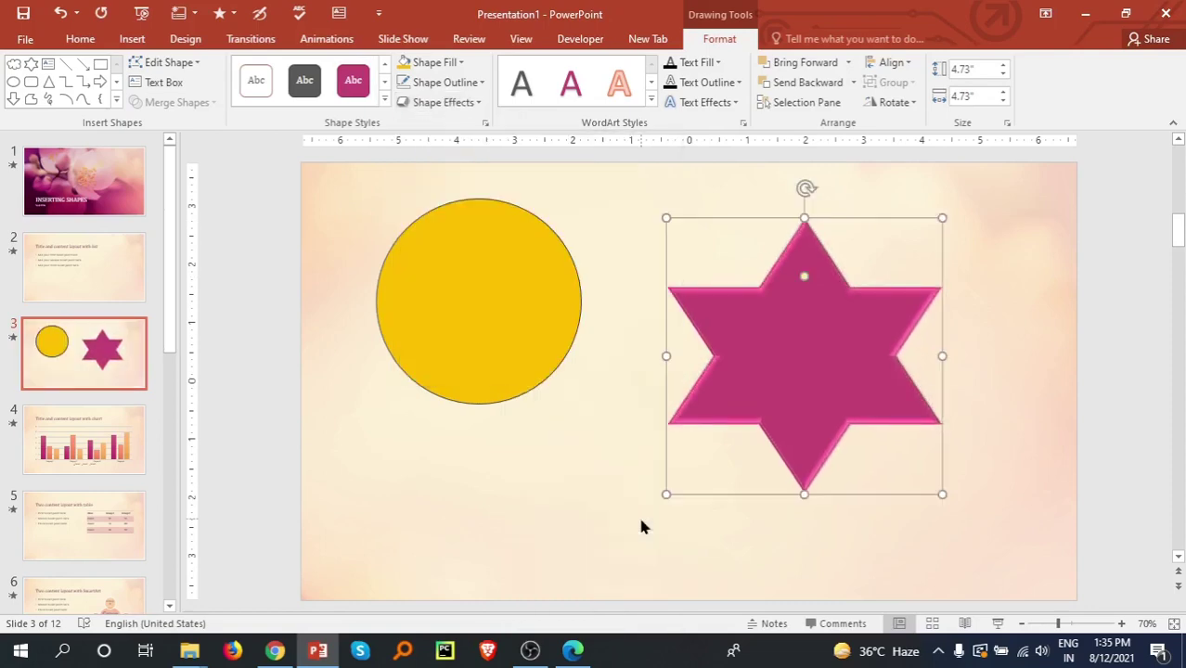
Add a first-variation reflection beneath the star and a strong magenta glow
click(474, 106)
mouse_move(474, 208)
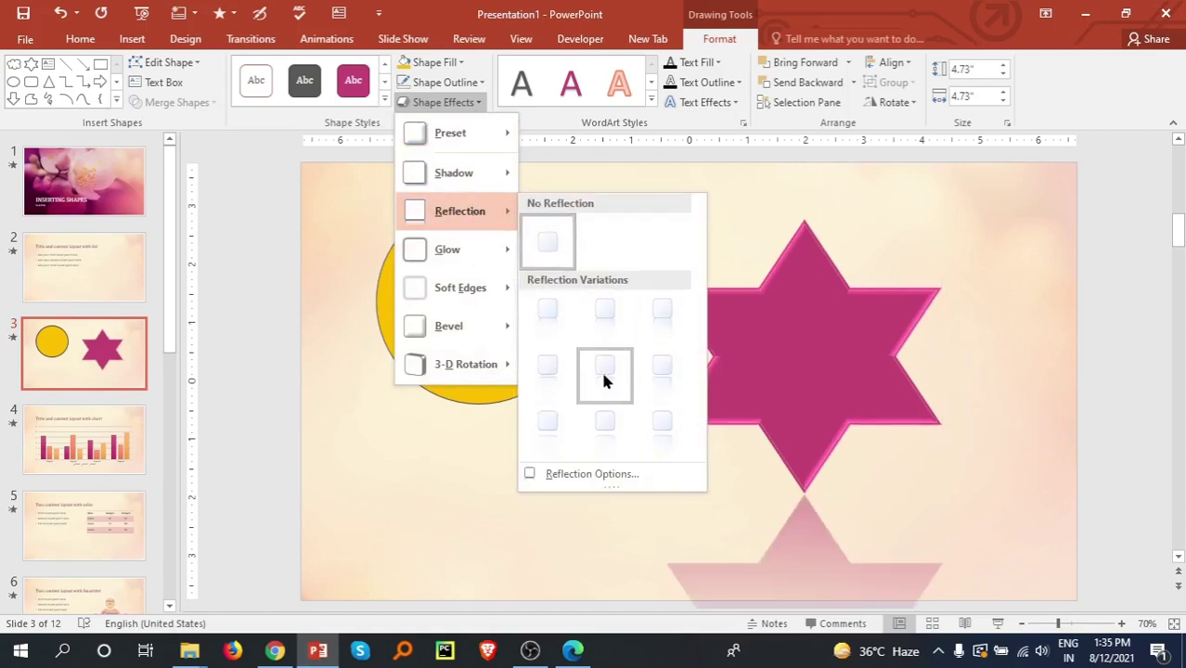
click(545, 324)
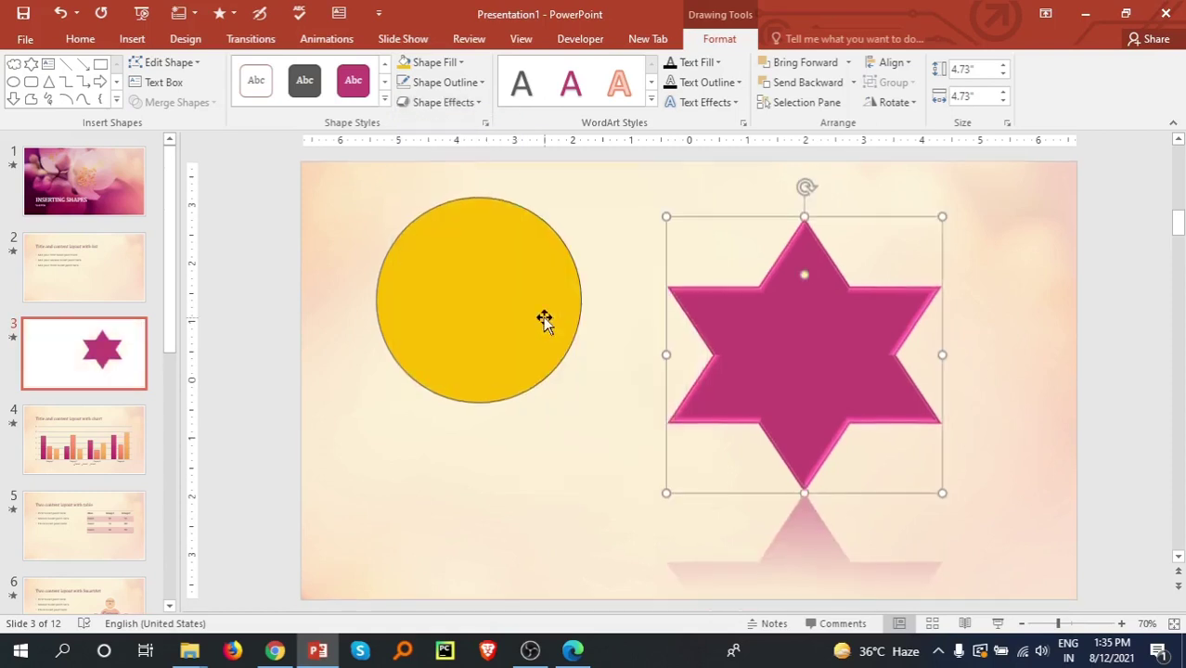
click(466, 103)
mouse_move(476, 247)
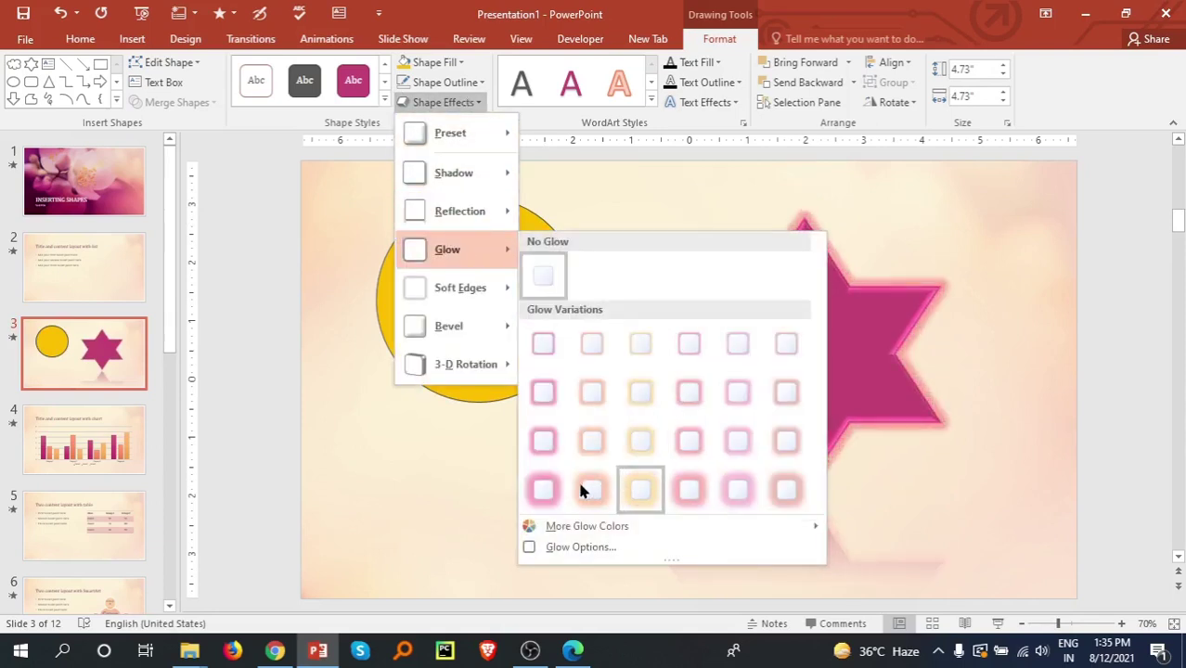
click(547, 484)
Give the star a bevelled edge
click(444, 103)
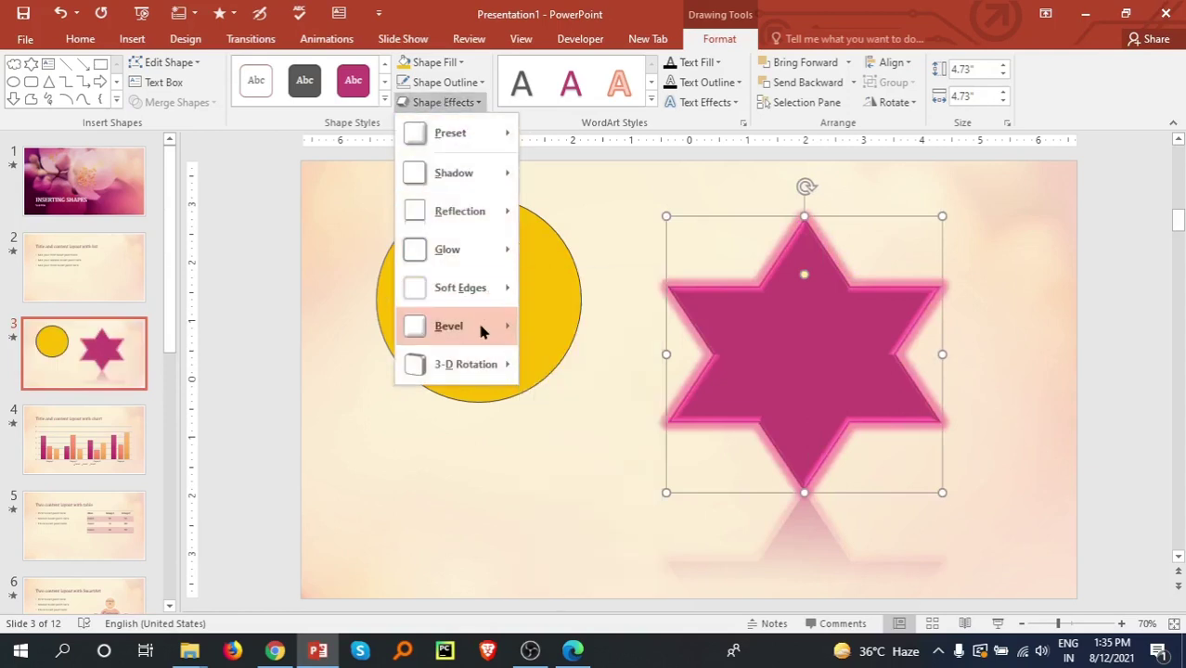
mouse_move(480, 331)
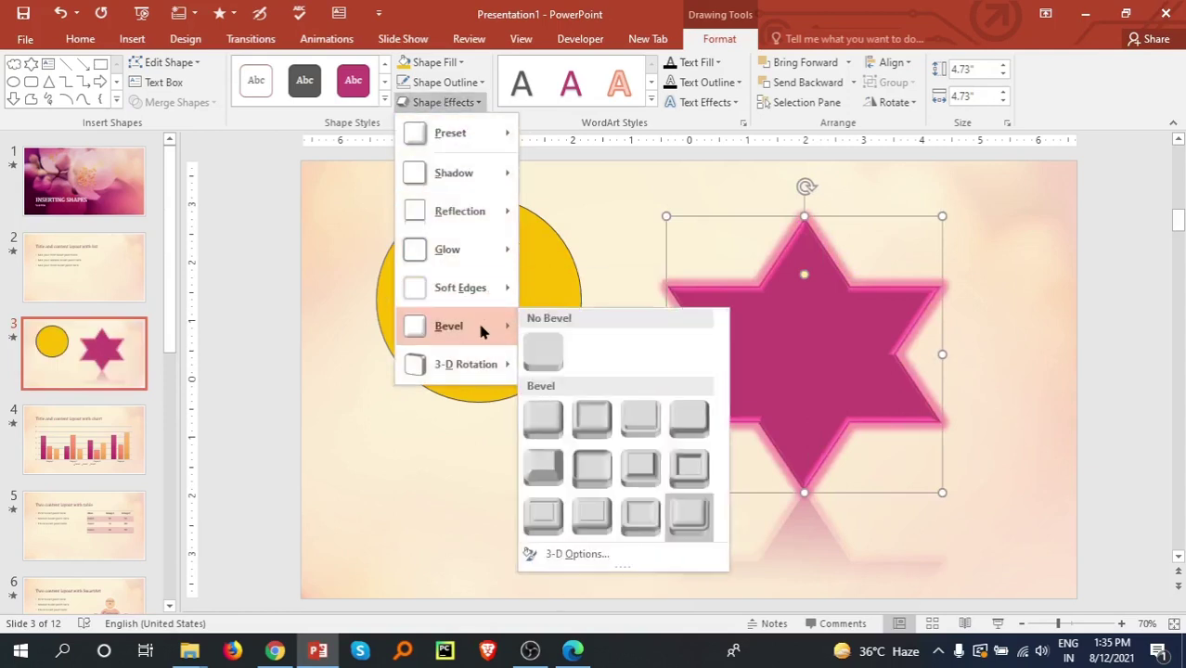
click(690, 474)
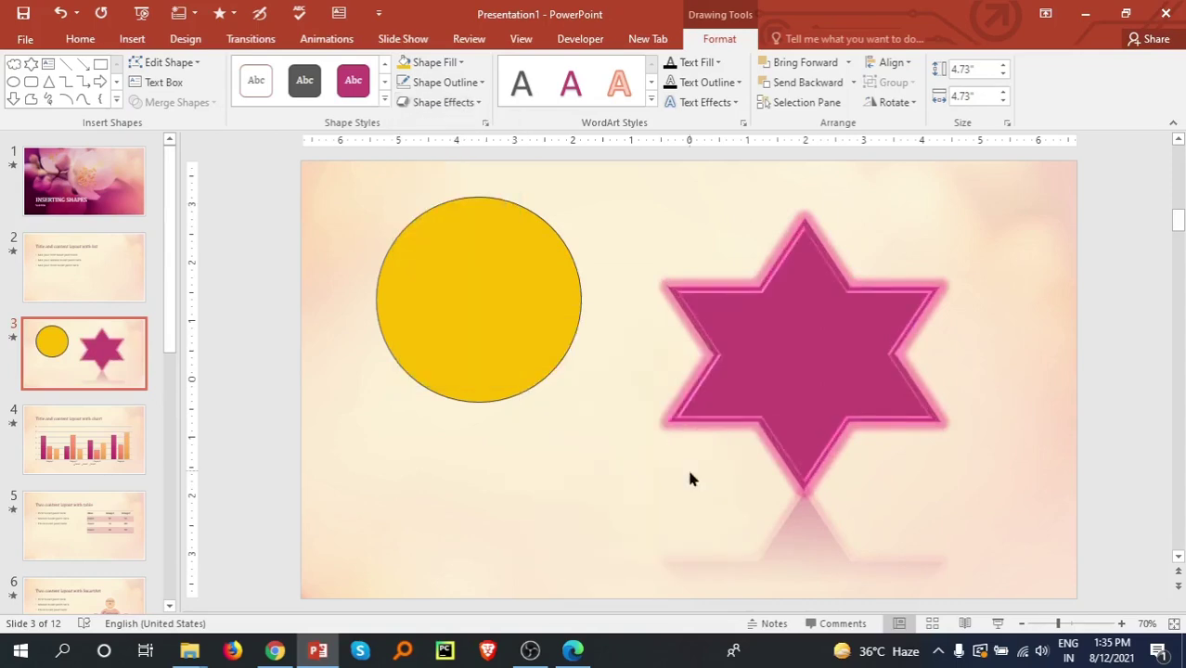
click(690, 479)
click(464, 104)
mouse_move(467, 368)
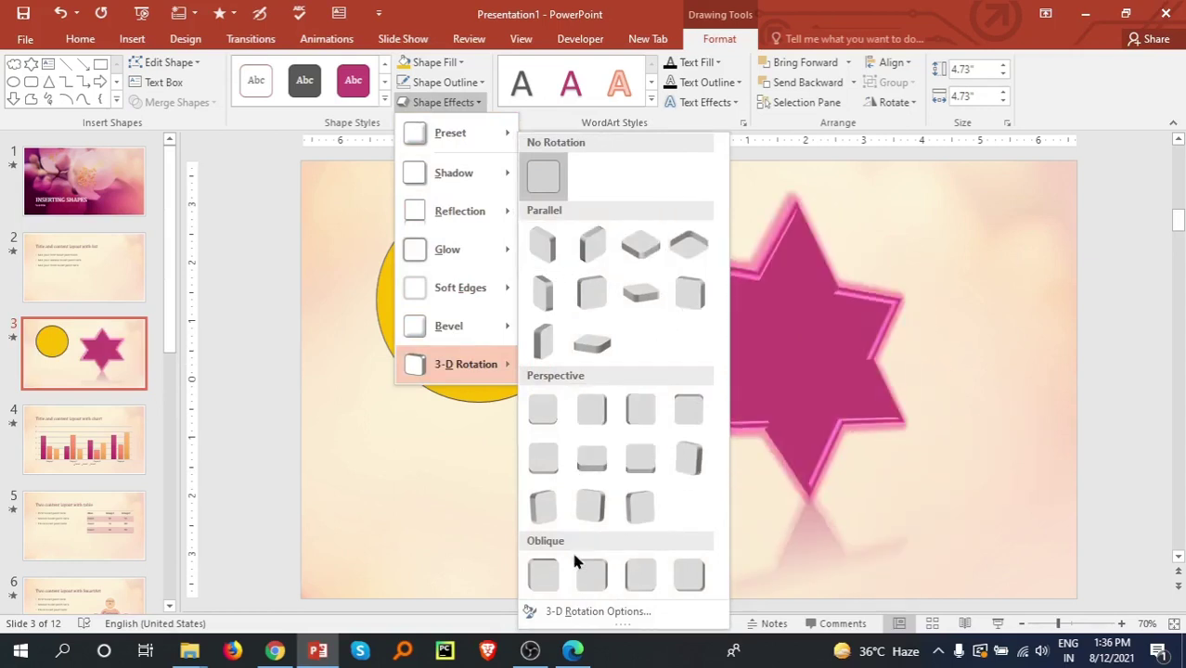
Apply the Off Axis 2 Right 3-D rotation preset to the star in Format Shape
click(588, 613)
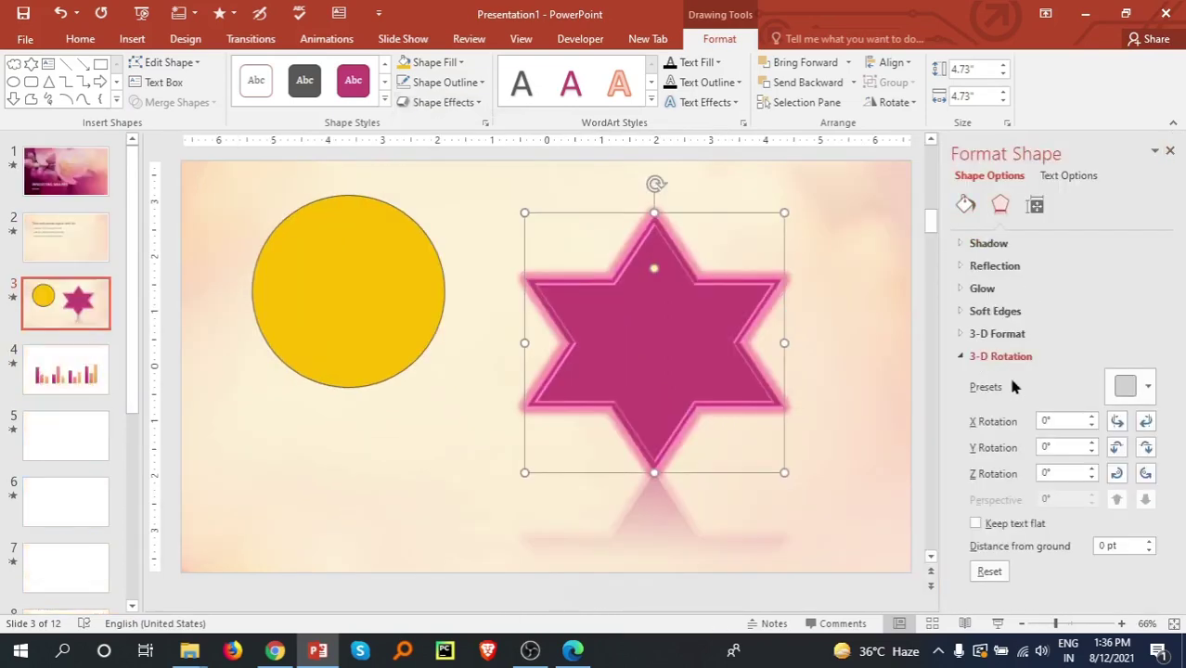
click(1128, 387)
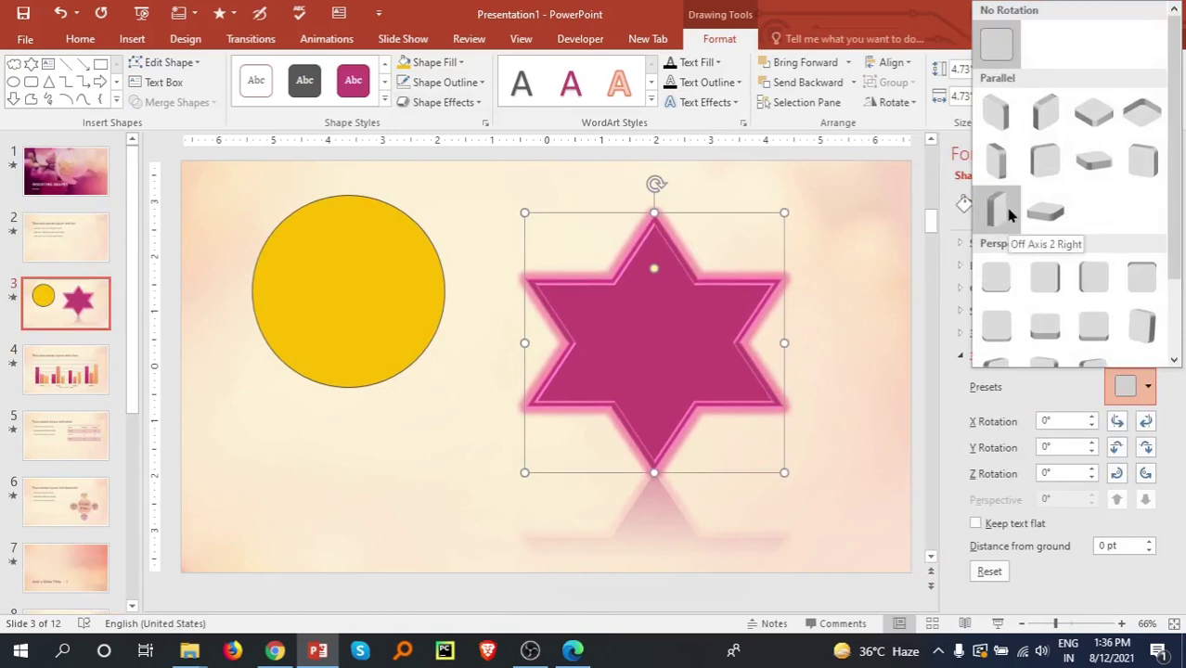
click(1010, 214)
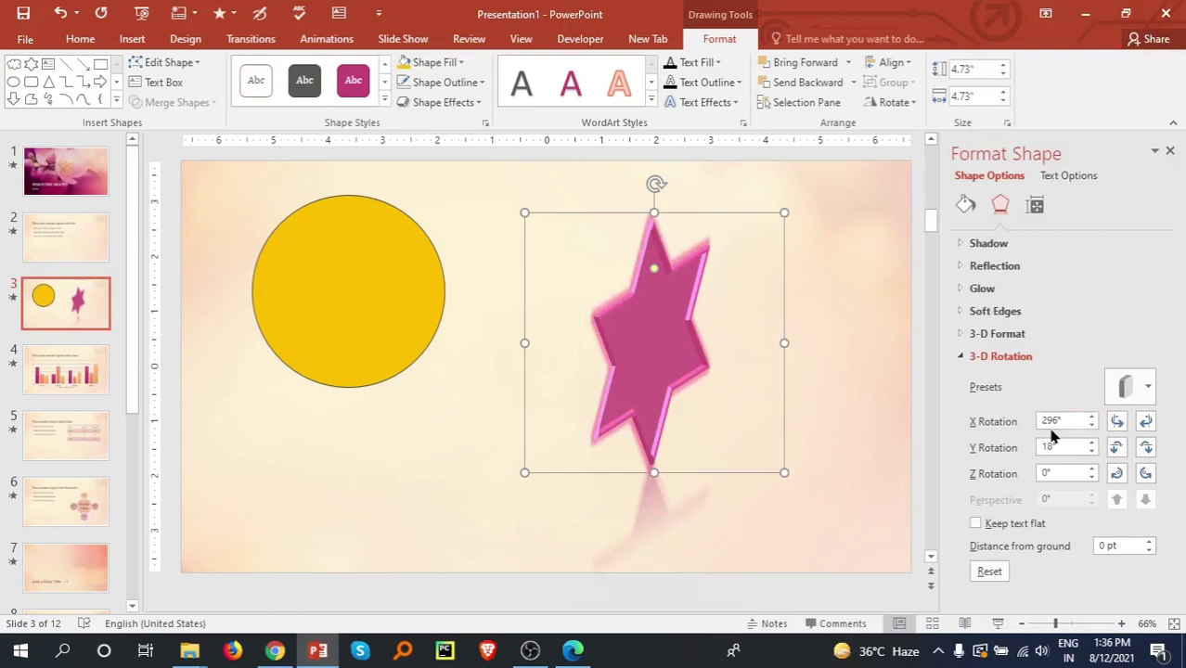
Fine-tune the star's rotation to about 306.2° X and 12.8° Y
click(1119, 424)
click(1146, 424)
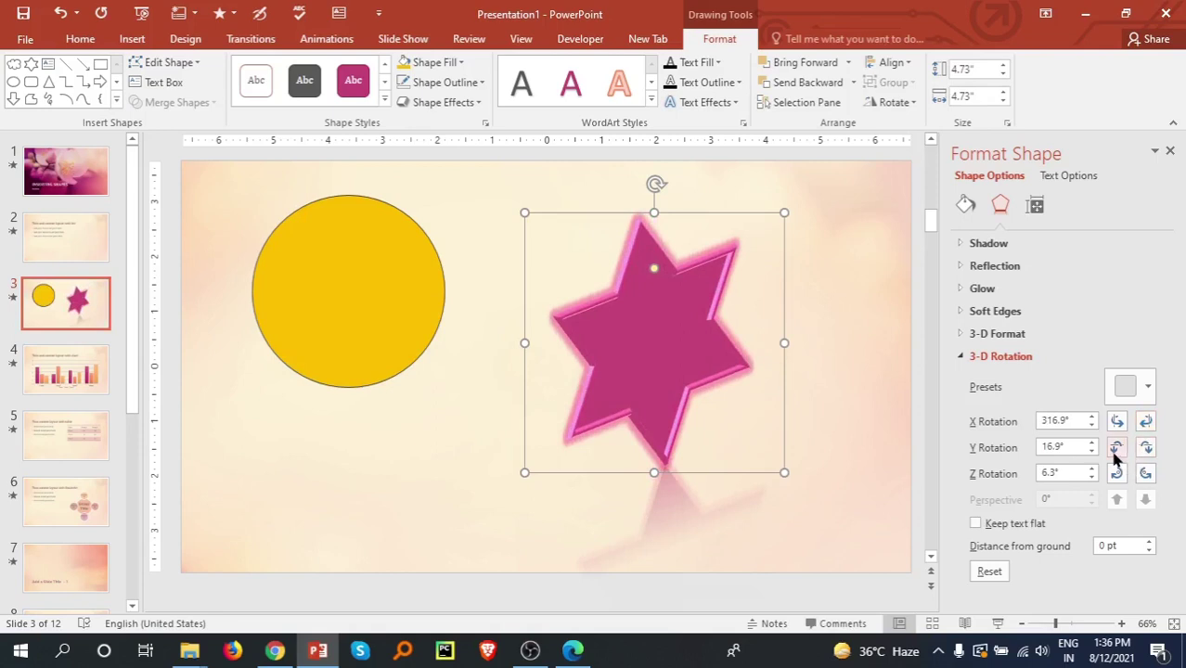
click(1117, 448)
click(1148, 447)
click(1148, 448)
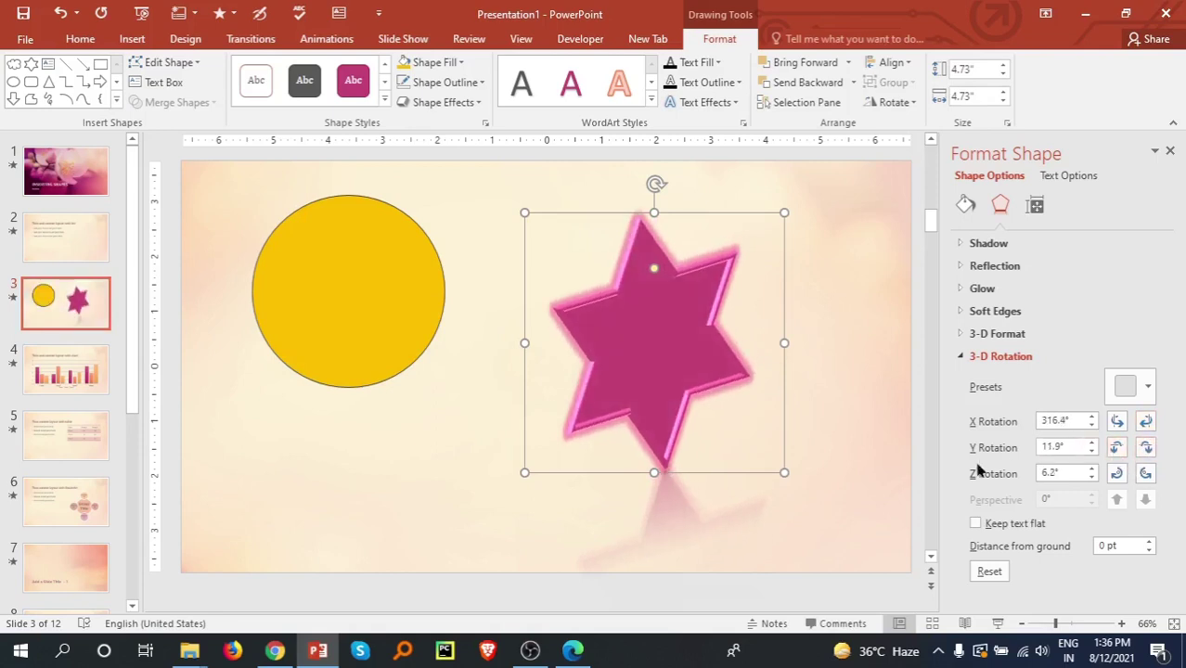
click(1116, 423)
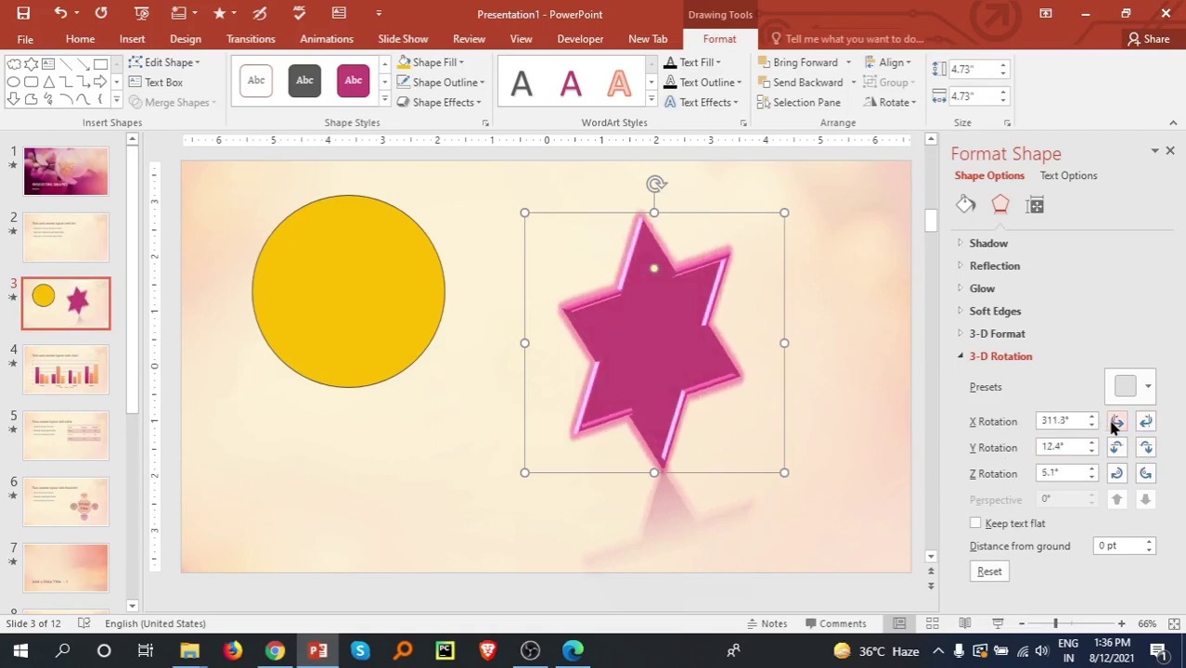
click(1116, 423)
click(888, 444)
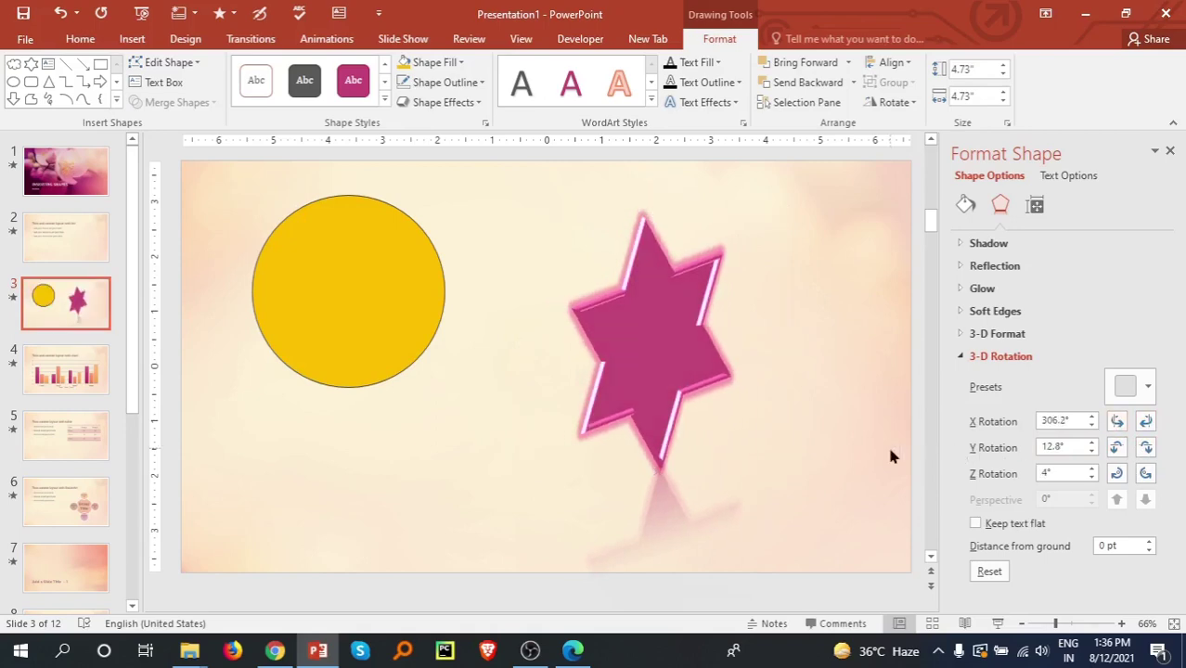
click(641, 367)
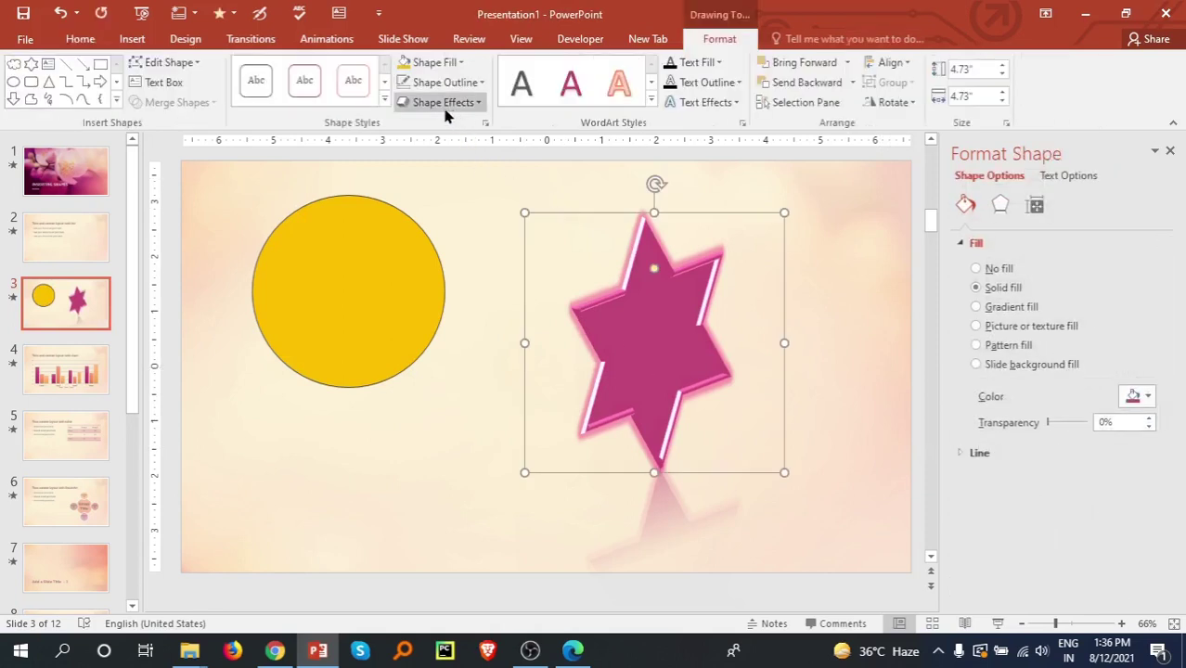
click(469, 104)
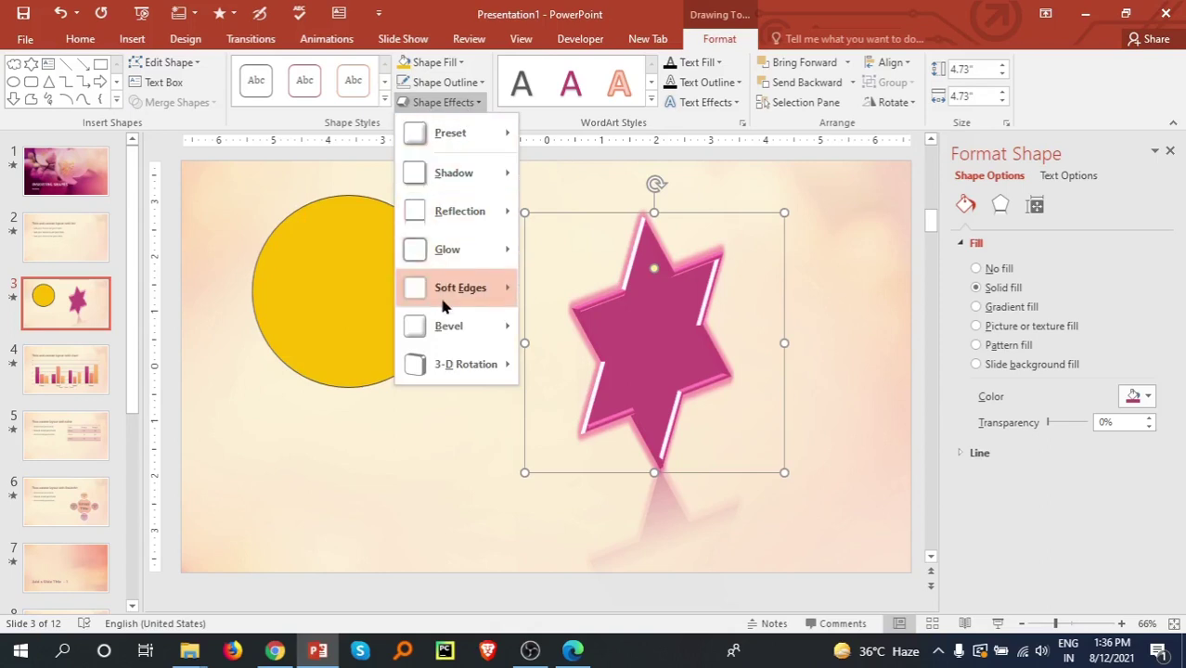
click(424, 496)
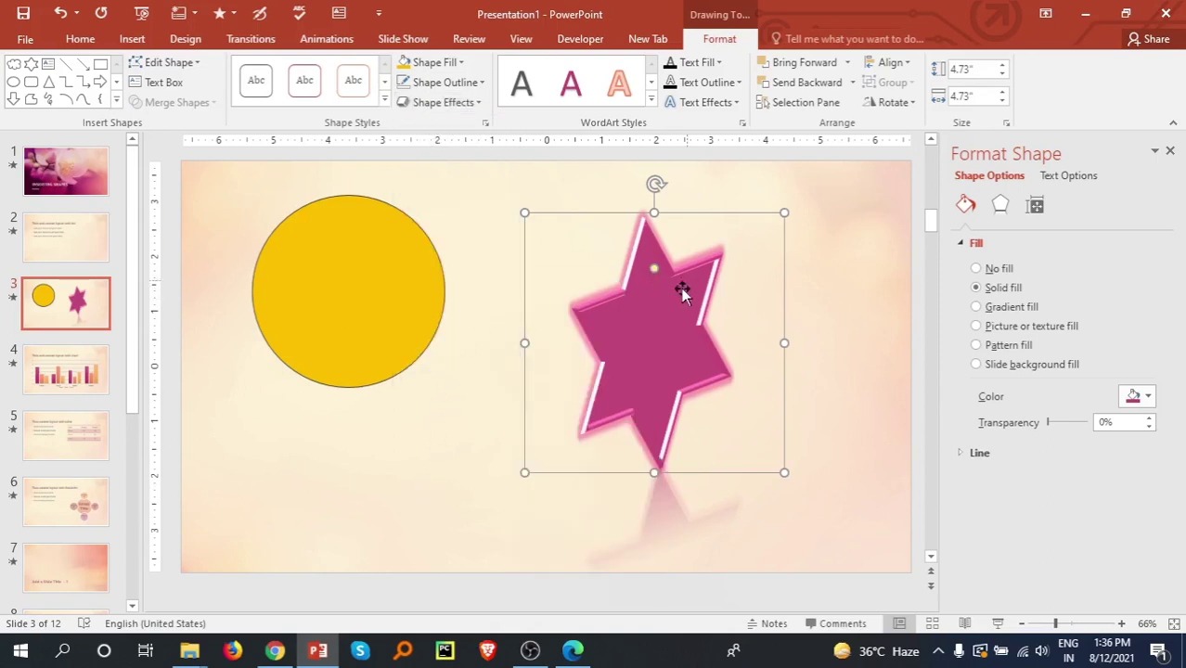
Type 'Hello' into the star using Edit Text from its right-click menu
right_click(650, 343)
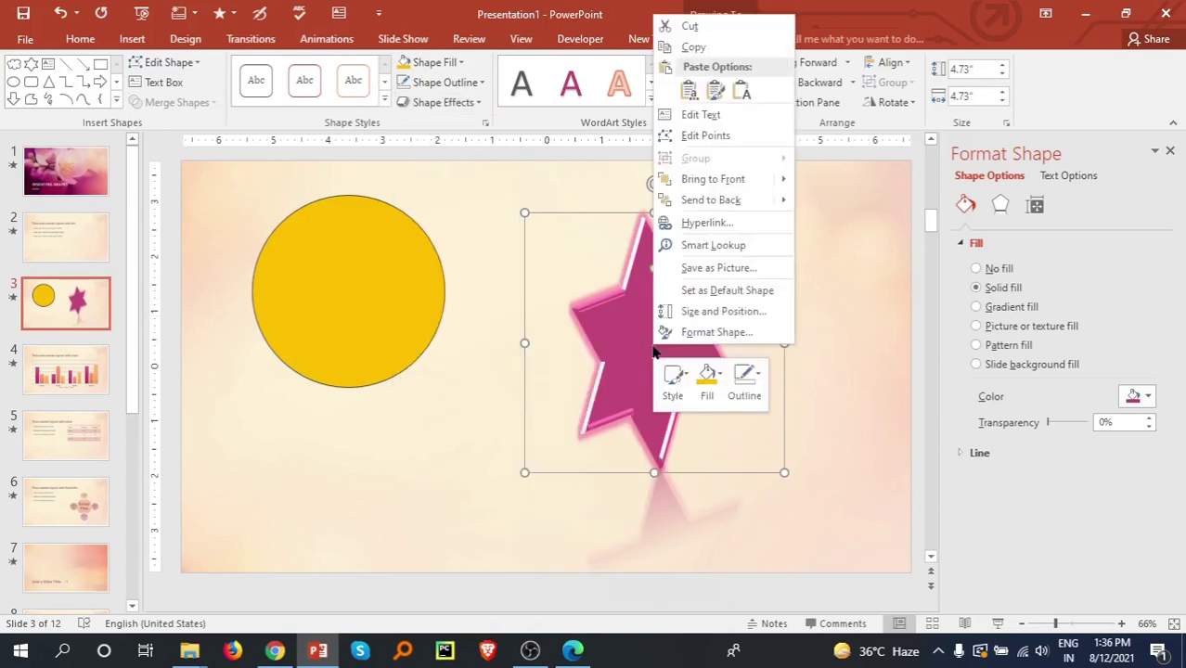
click(730, 116)
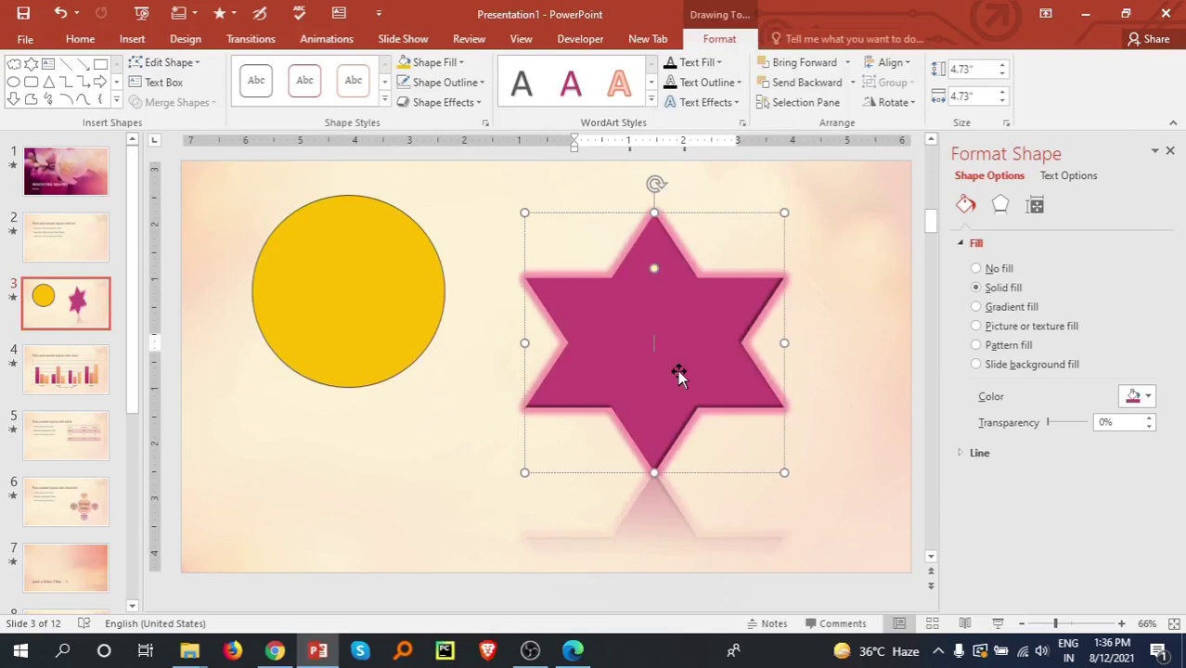
text(Hello)
click(888, 337)
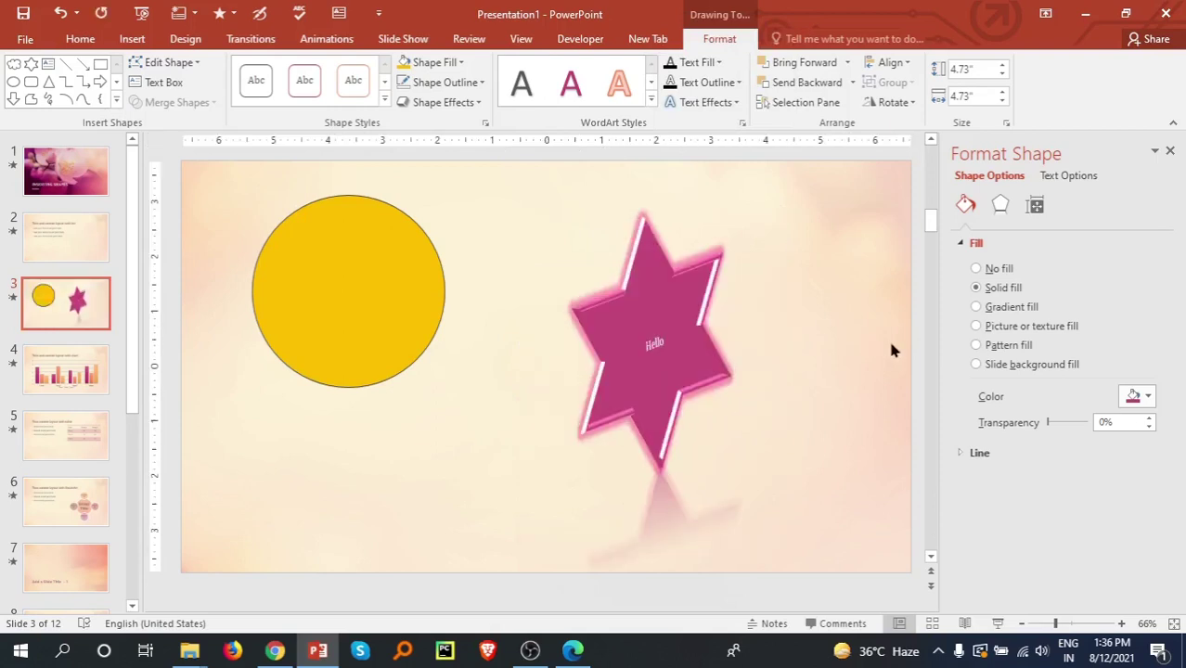
Align the star to the slide's vertical middle and right edge
click(675, 376)
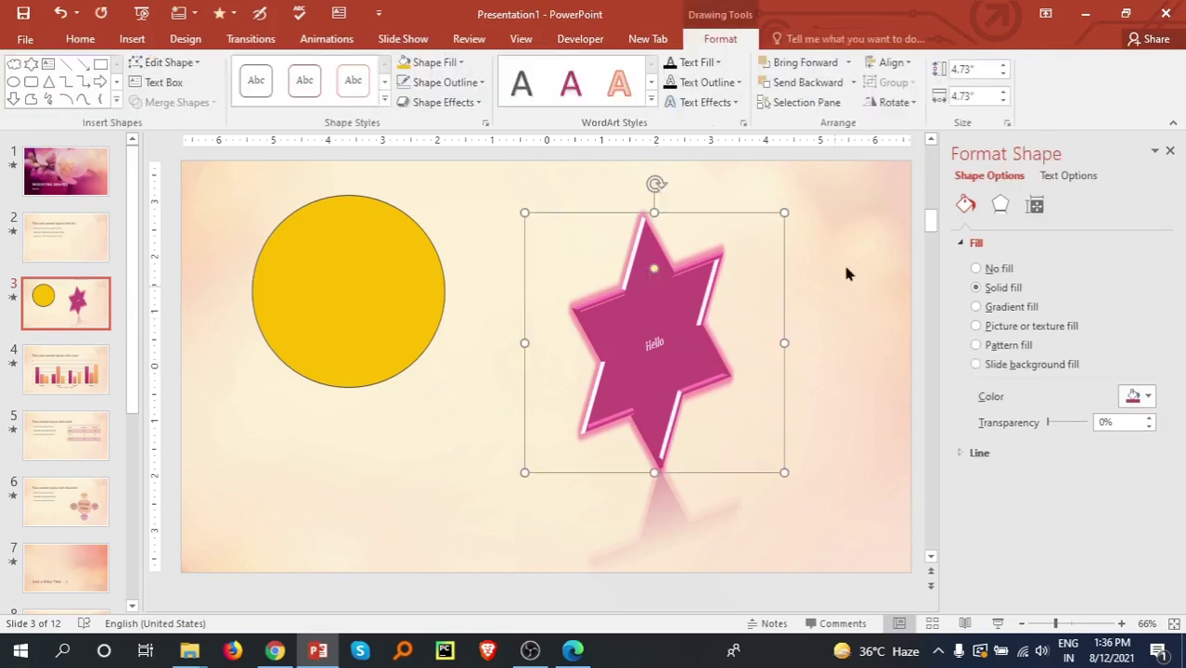
click(891, 63)
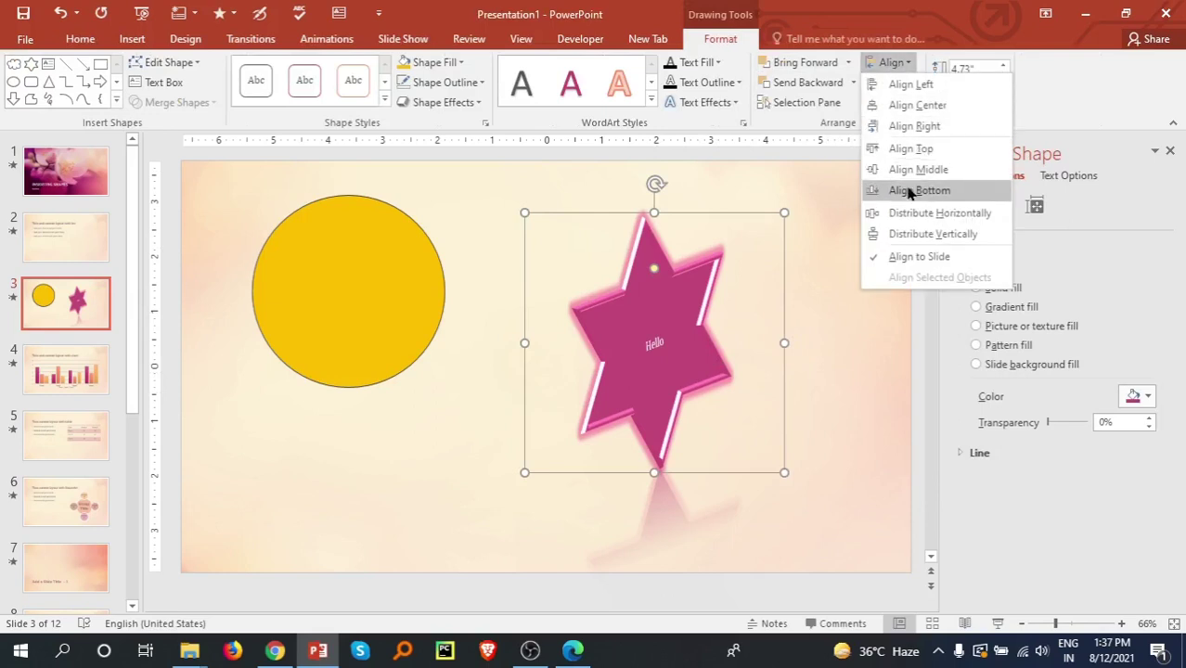
click(909, 170)
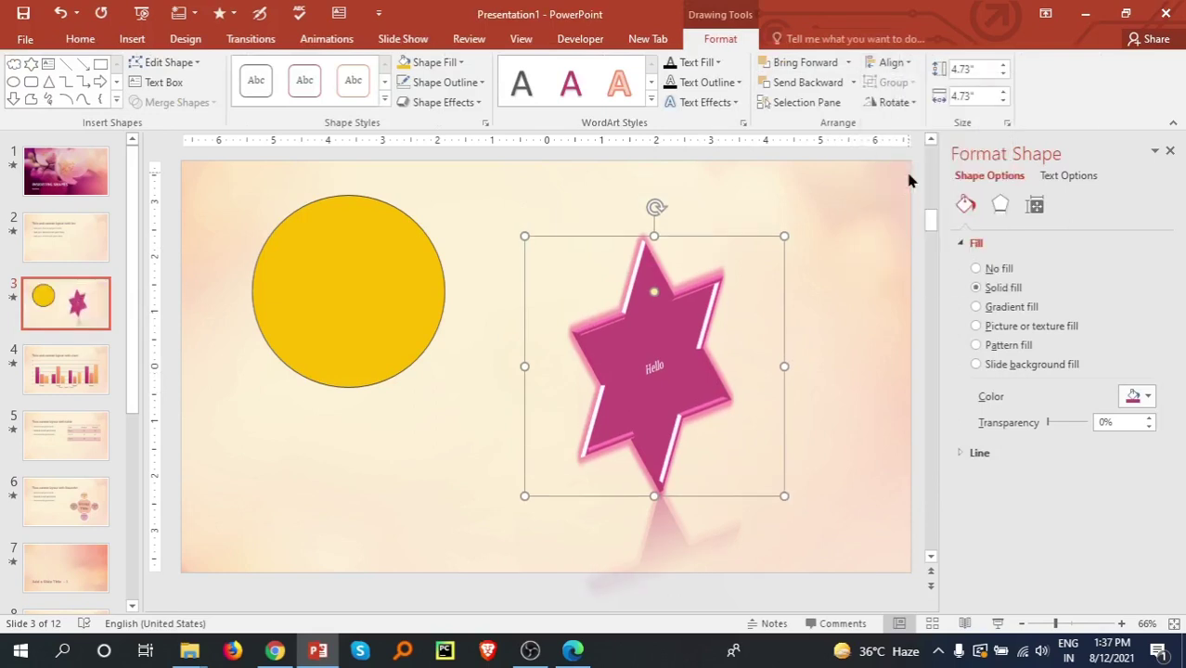
click(911, 67)
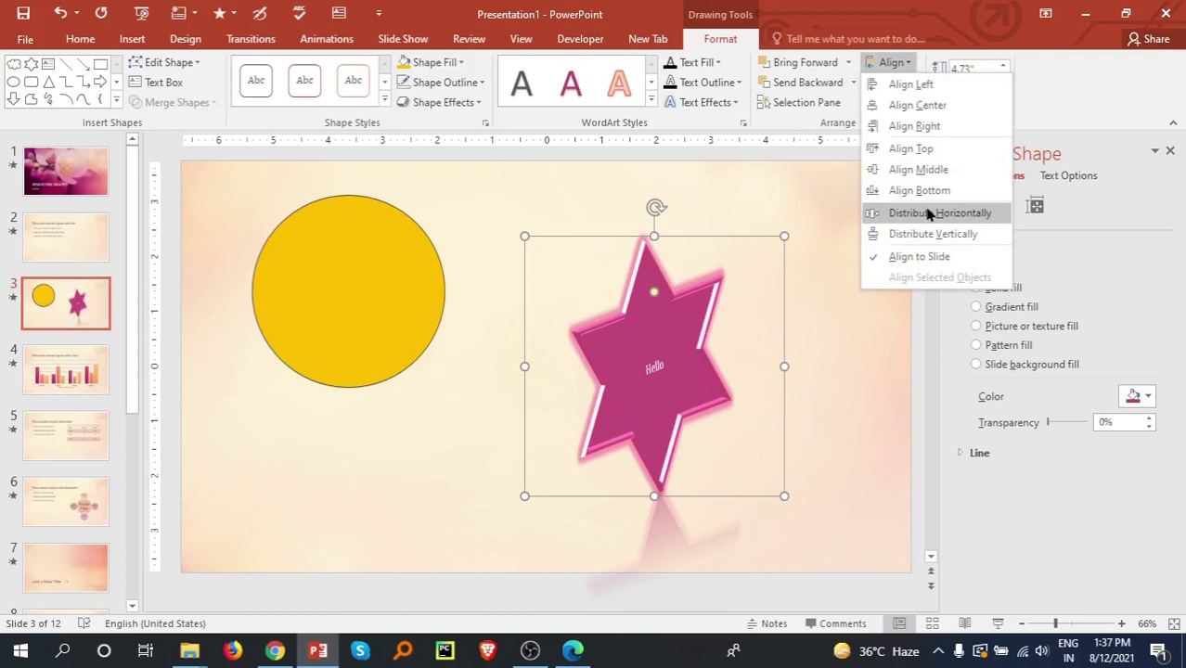
click(928, 127)
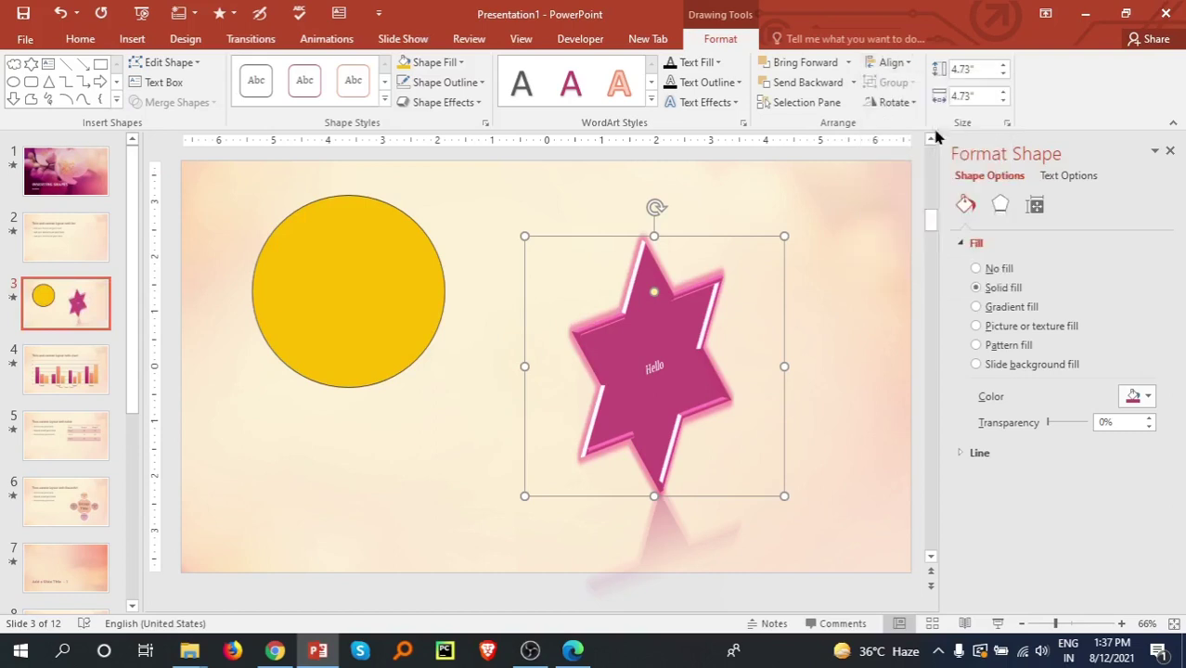
Rotate the star 90° so it stands upright
click(852, 358)
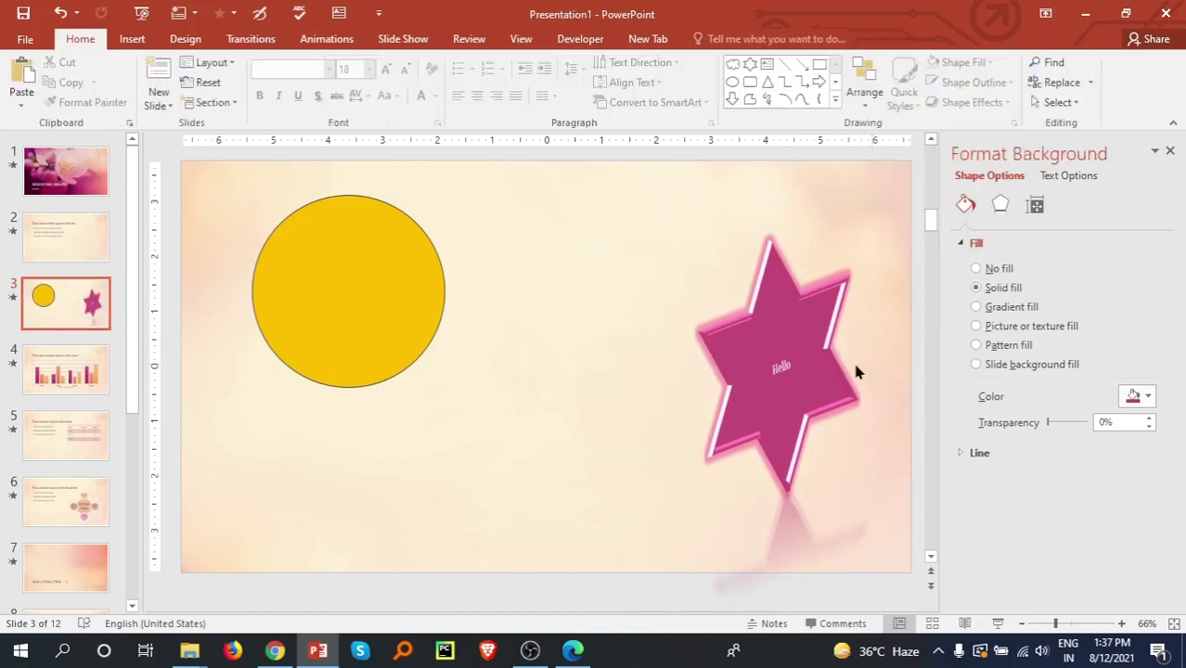
click(794, 339)
click(906, 103)
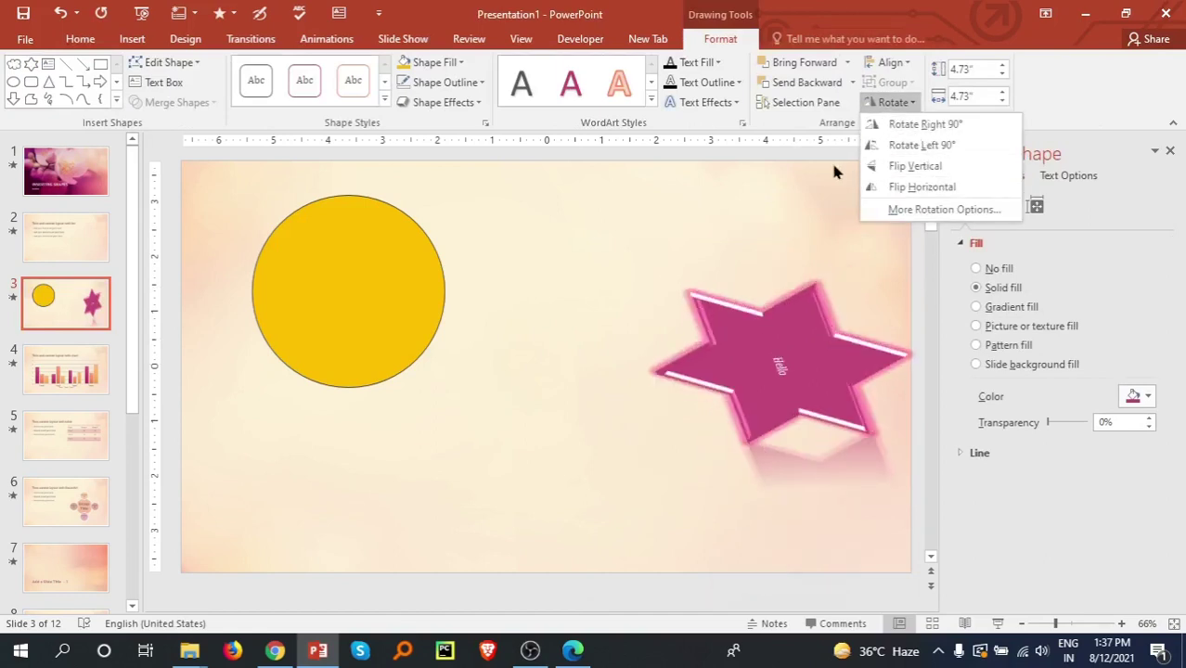
click(776, 328)
click(386, 290)
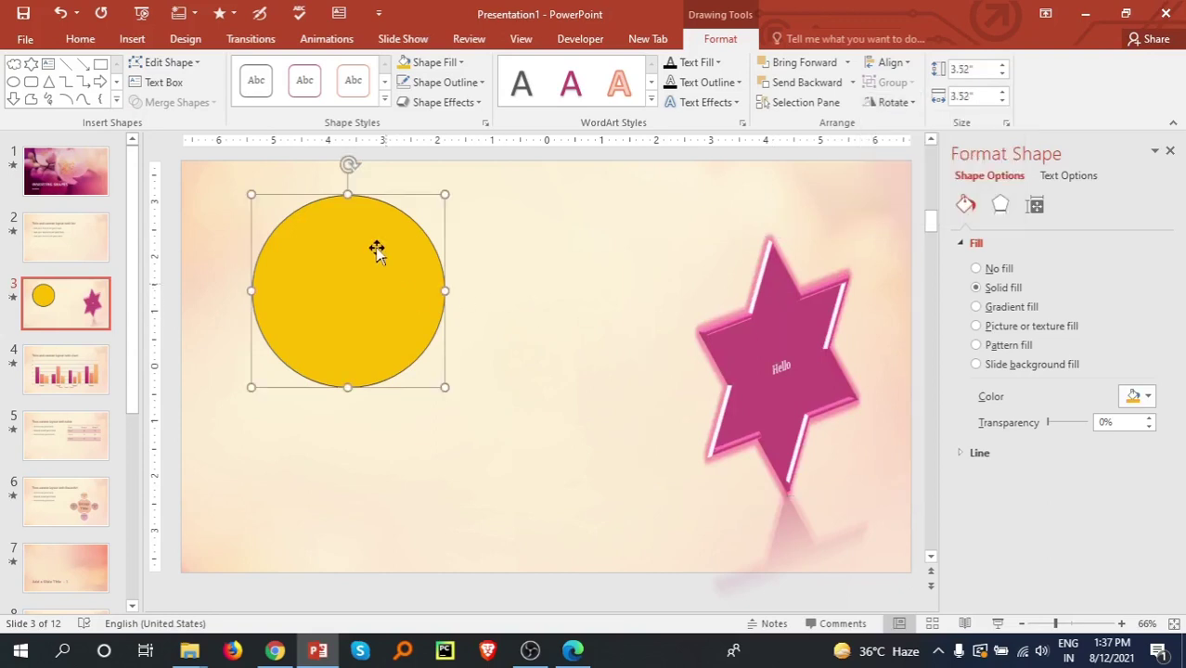
Draw a magenta rectangle in the slide's lower left
click(117, 103)
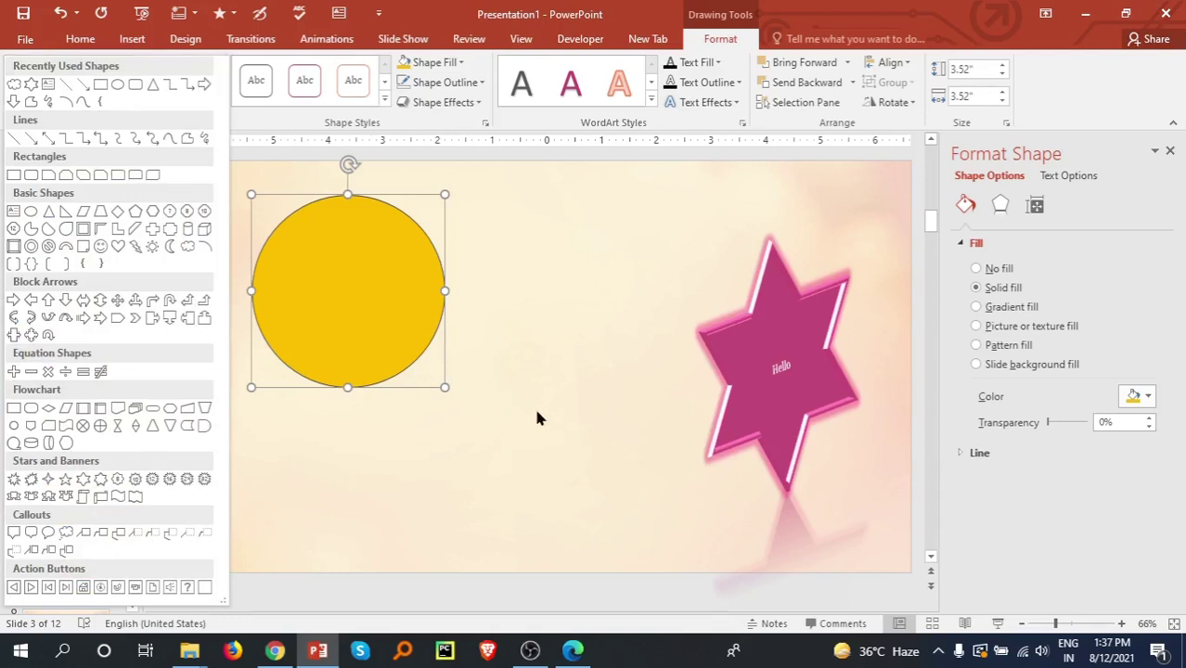
click(14, 176)
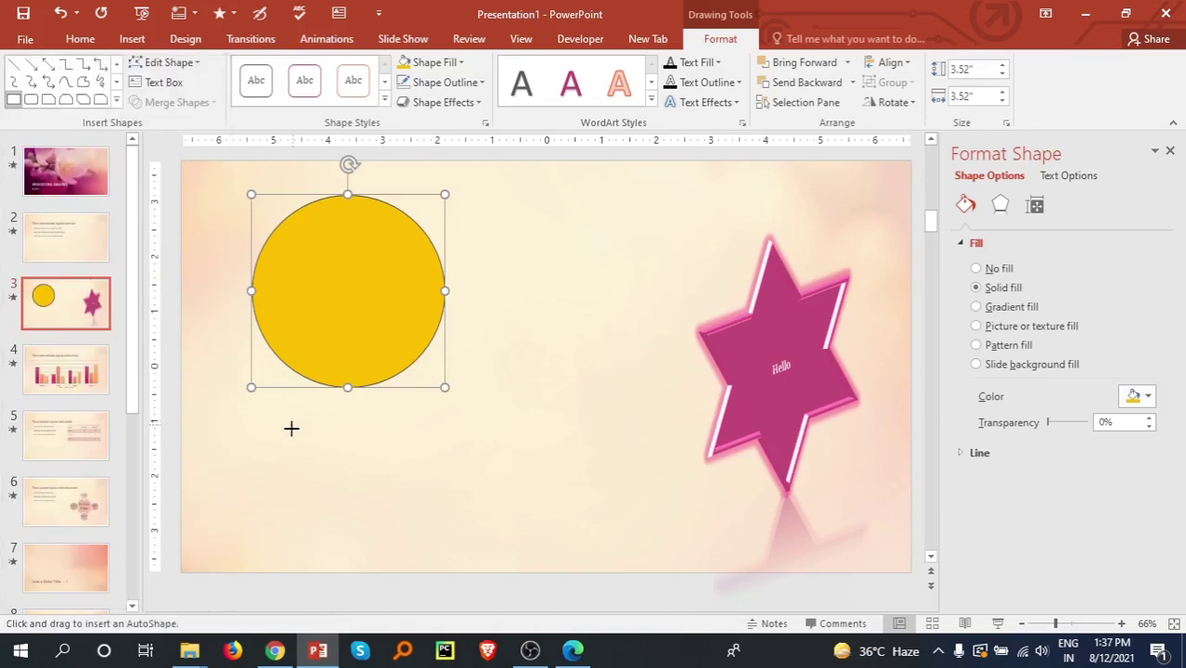
mouse_move(293, 425)
mouse_down()
mouse_move(418, 544)
mouse_move(588, 557)
mouse_up()
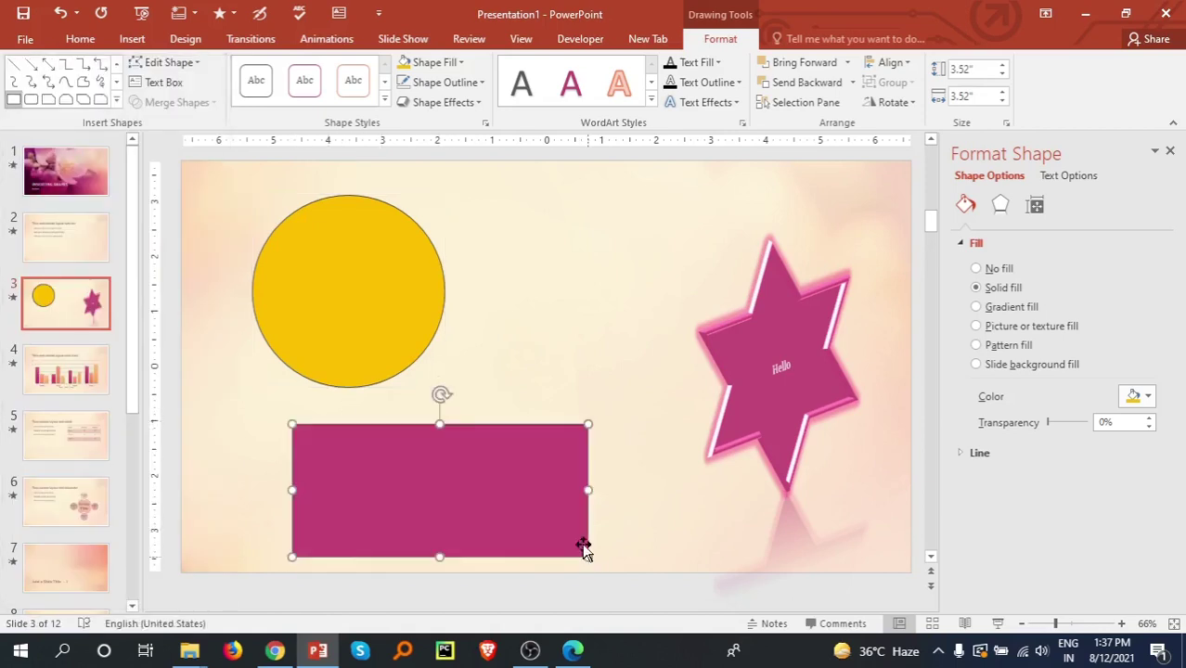
Shrink the yellow circle to 2.61" and move it onto the rectangle's left end
drag(371, 299, 428, 283)
drag(512, 376, 459, 316)
drag(429, 273, 410, 498)
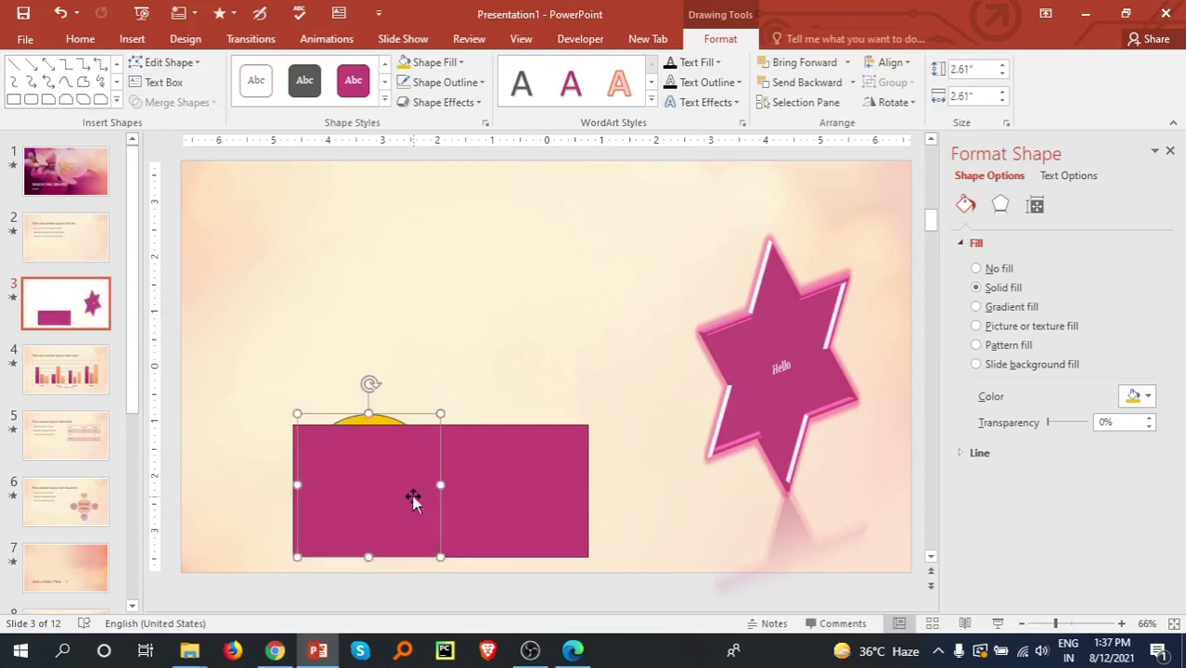
Send the rectangle to the back and resize the circle to 2.42" within its left end
right_click(526, 482)
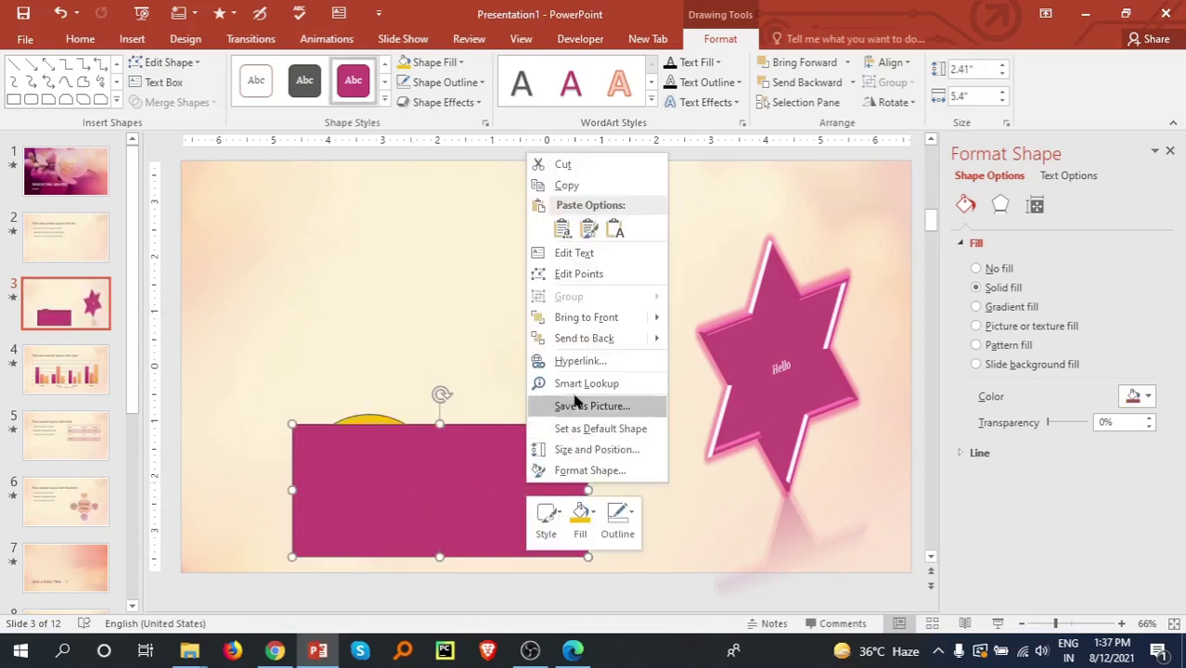
mouse_move(601, 338)
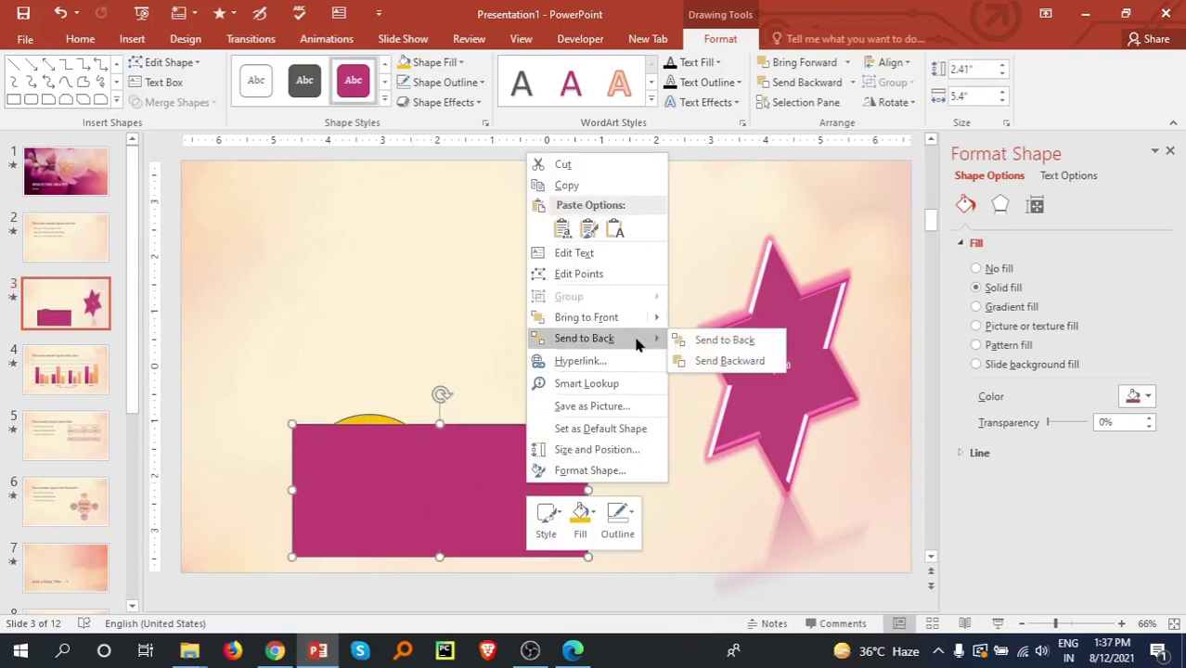
click(725, 350)
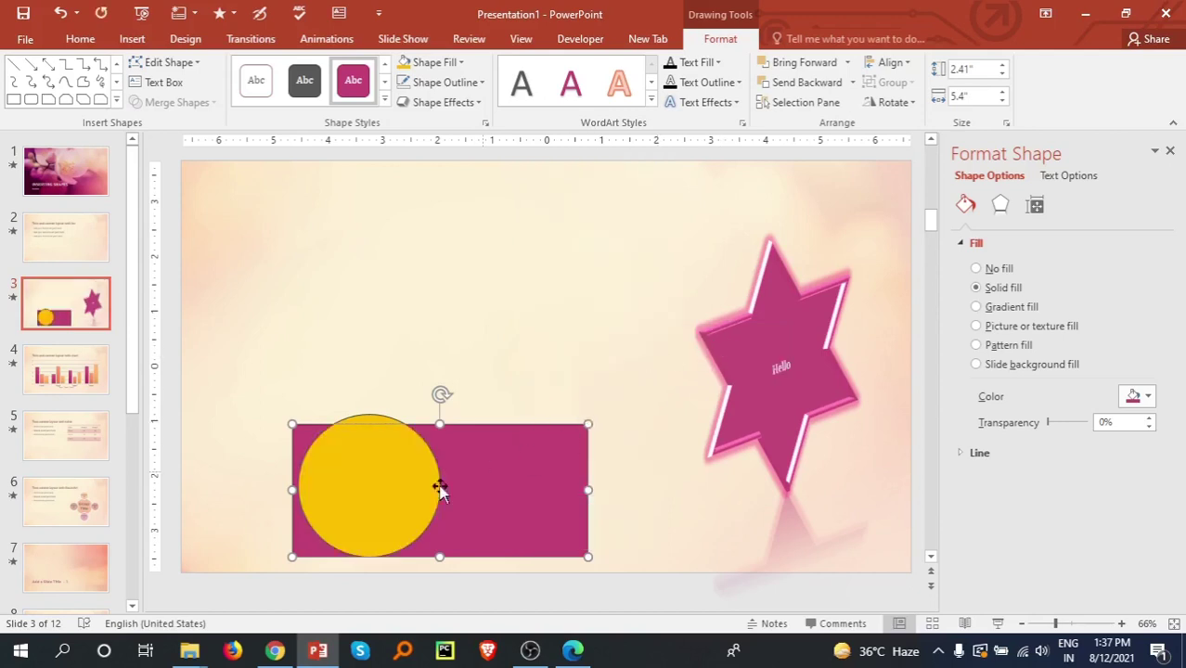
click(371, 509)
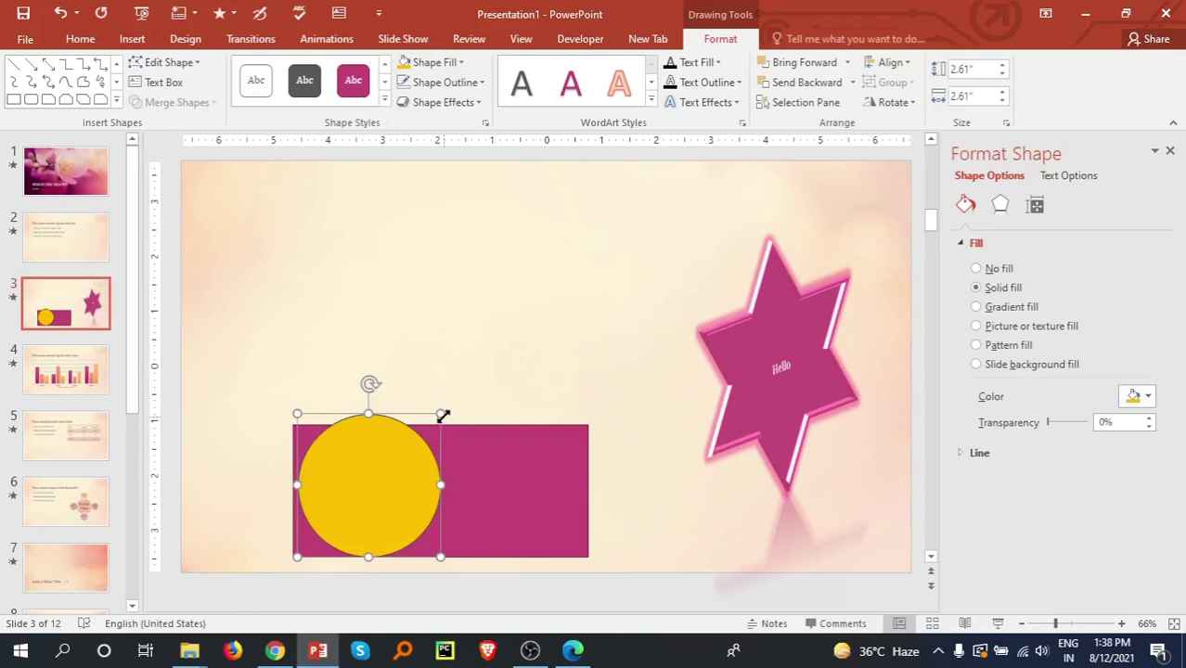
drag(443, 416, 428, 432)
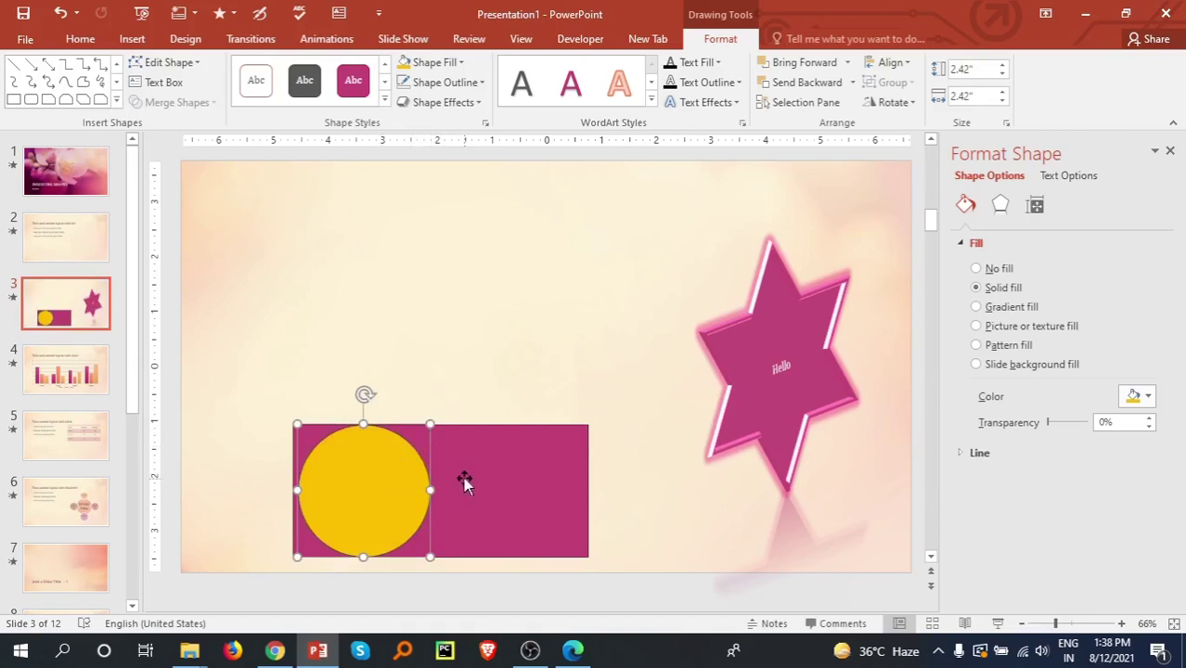
Group the circle with the magenta rectangle and move the group to the slide's top-left
shift+click(532, 480)
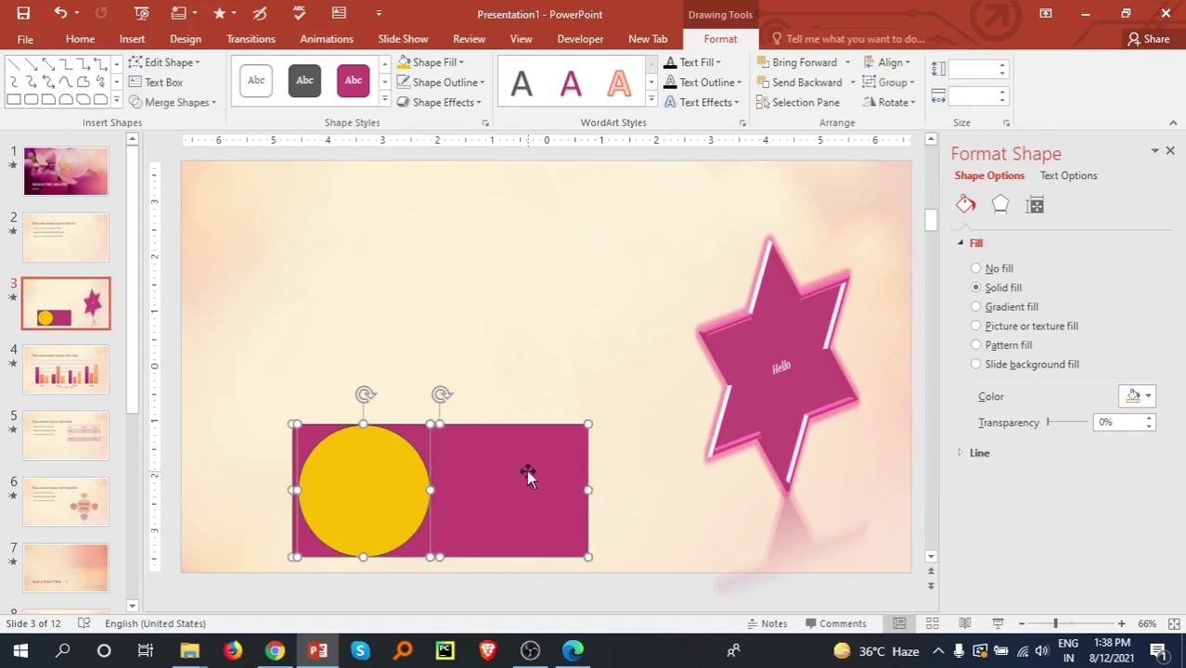
key(ctrl+g)
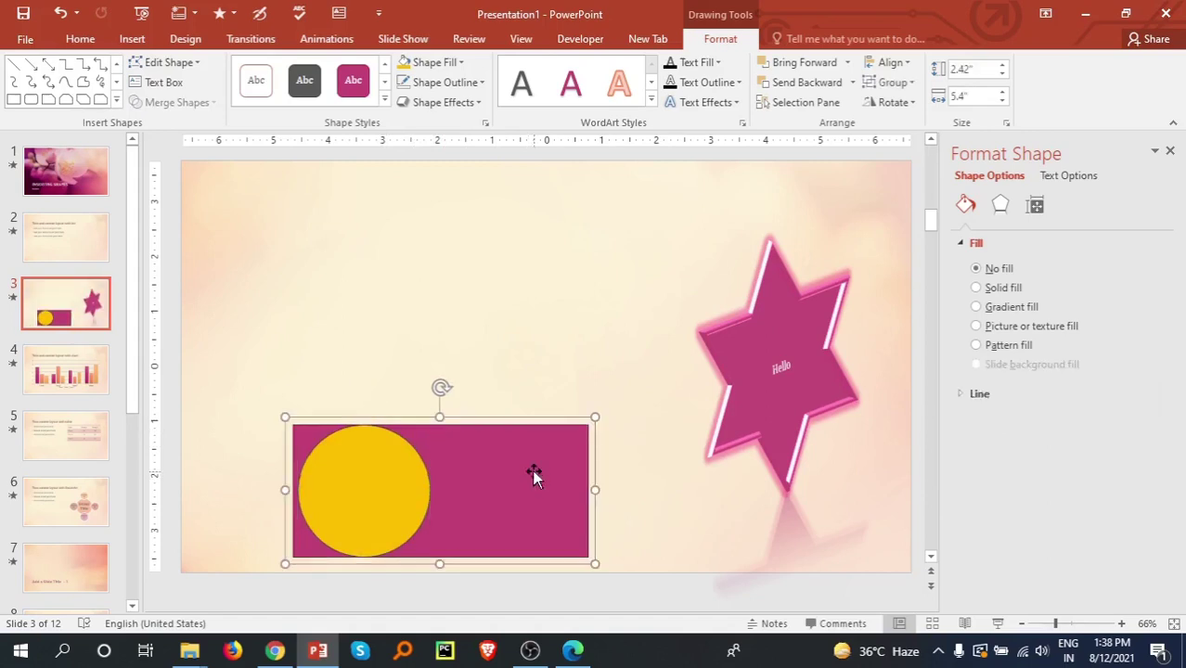
drag(561, 415, 485, 181)
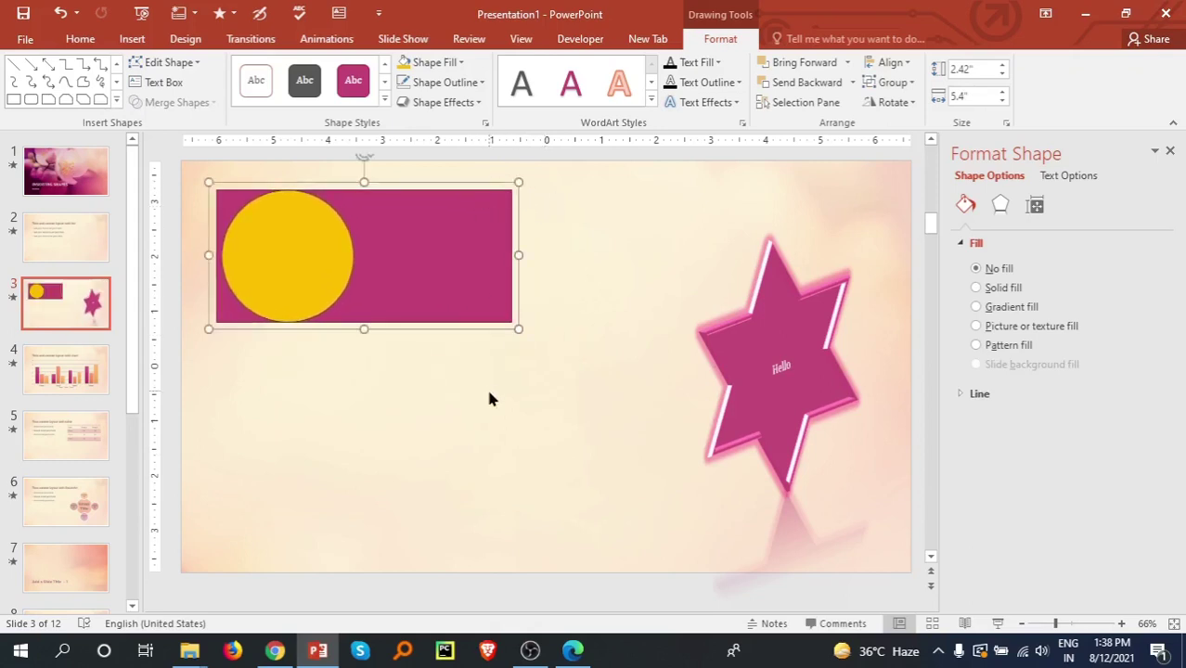
Change the circle inside the group from yellow to light blue fill
right_click(293, 257)
click(346, 212)
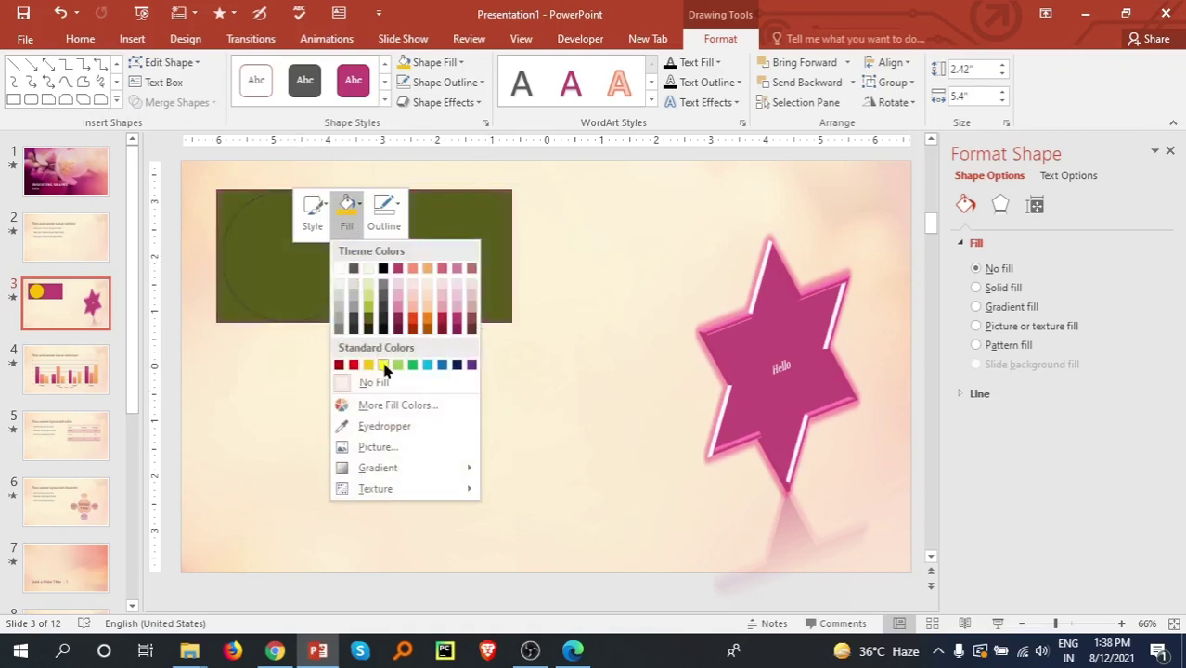
click(290, 271)
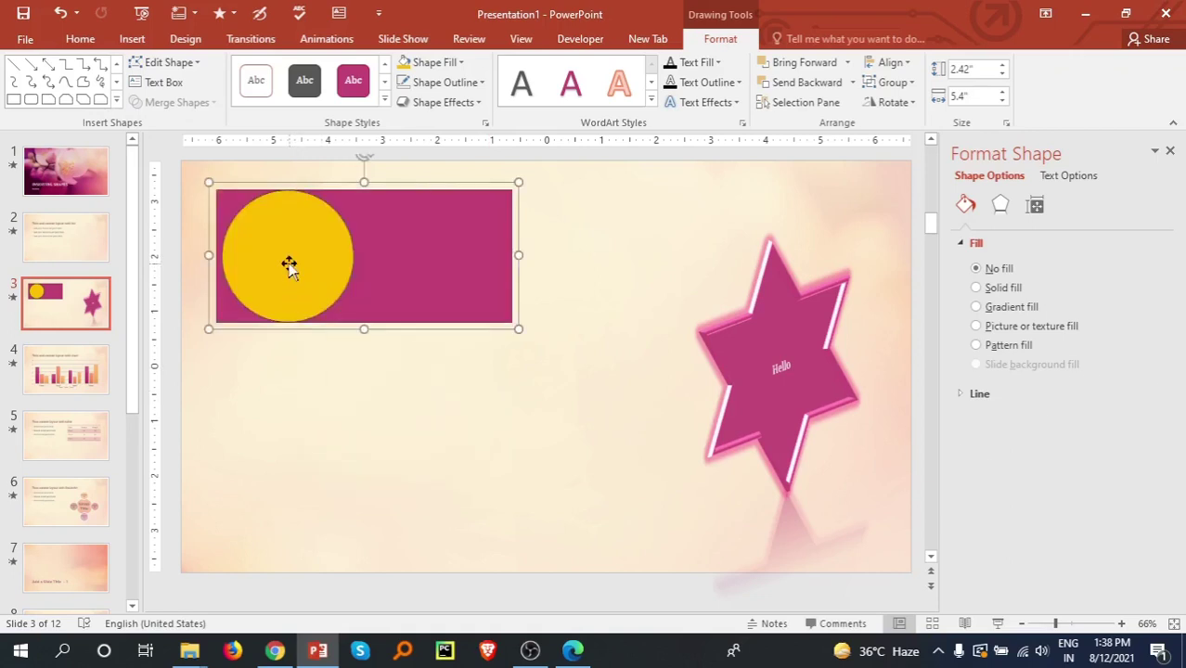
click(290, 266)
right_click(290, 266)
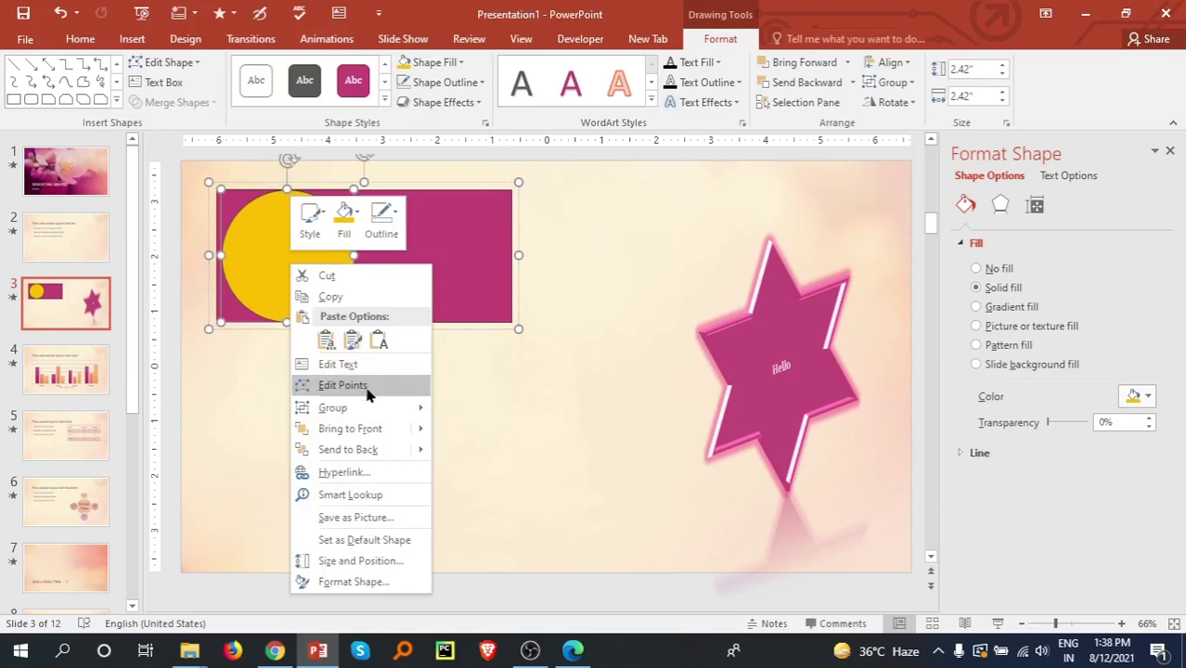
click(345, 218)
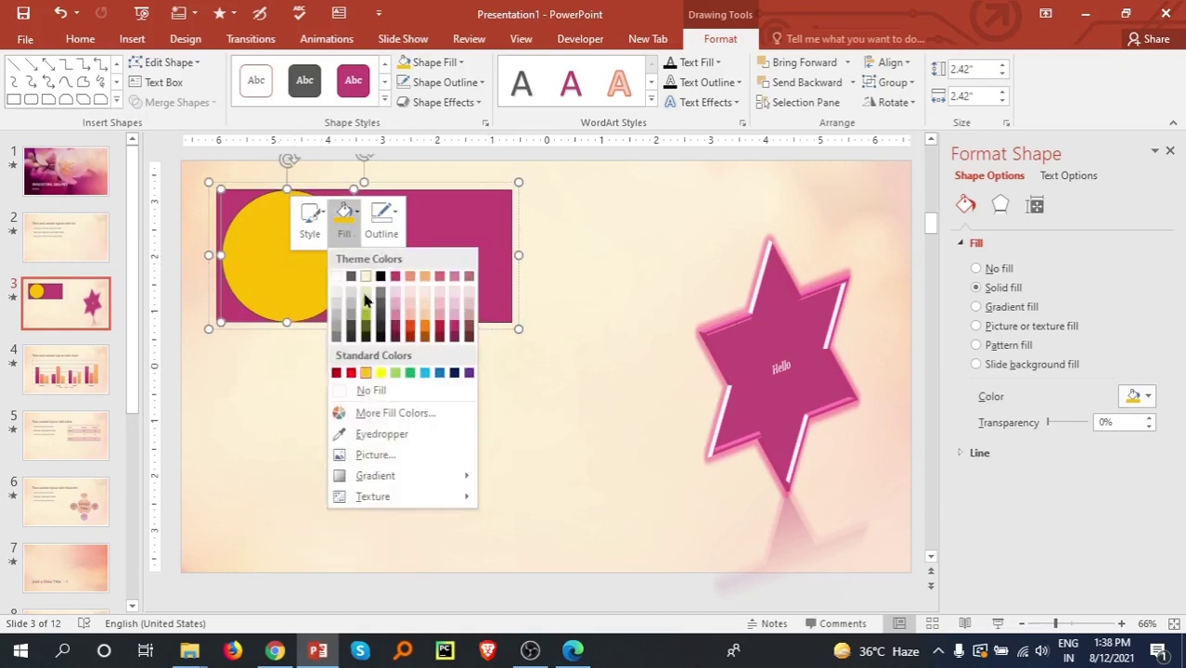
click(427, 375)
click(574, 401)
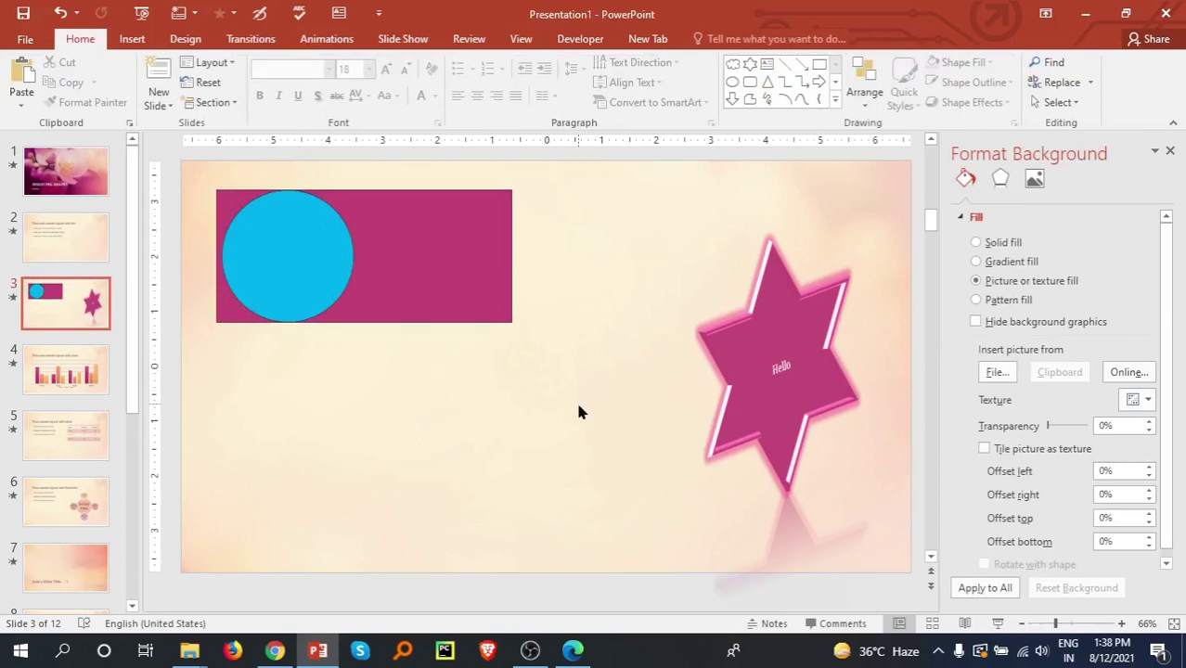
Select the 'Hello' star and show its Drawing Tools Format options
click(132, 38)
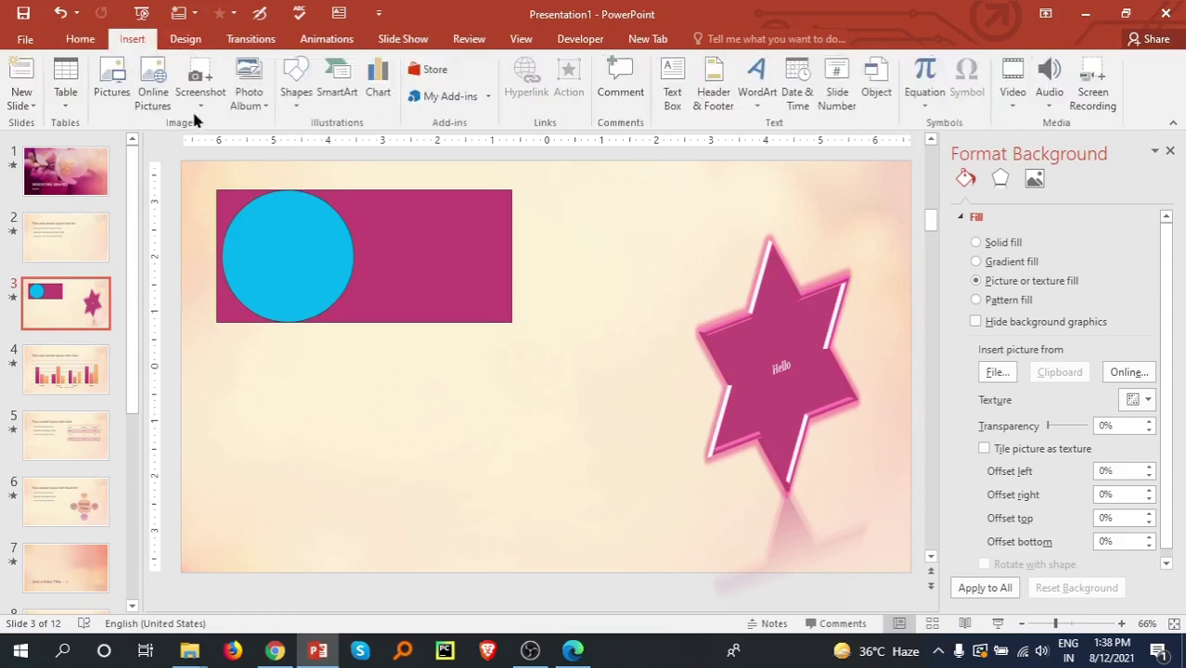
click(298, 99)
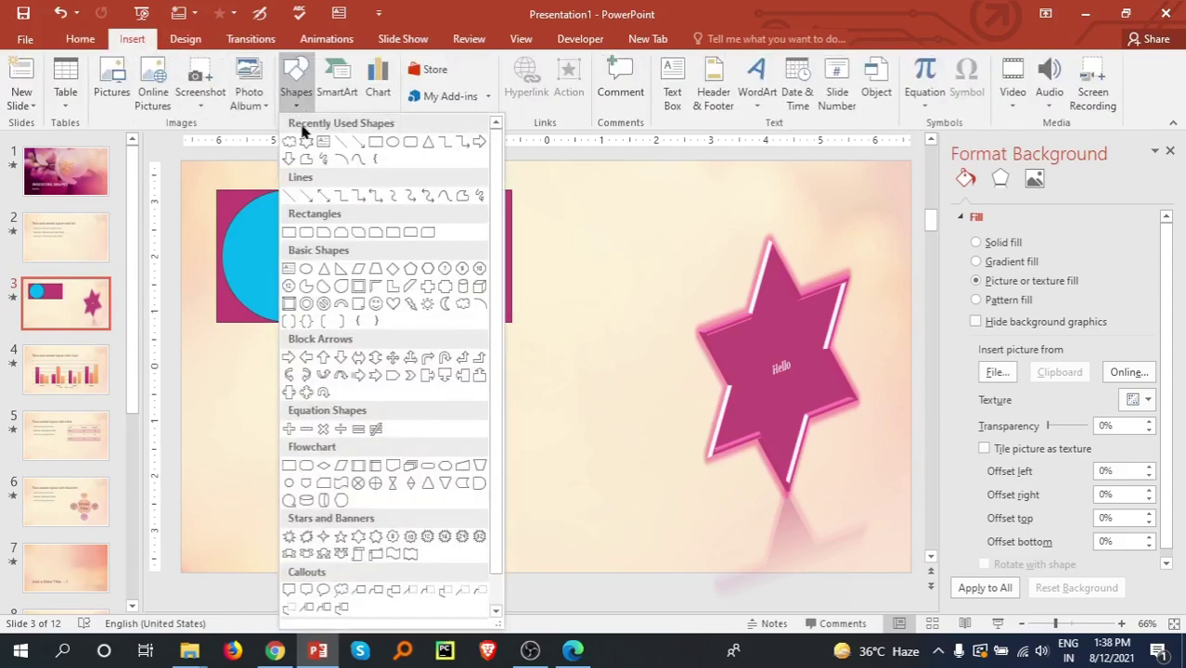
click(540, 374)
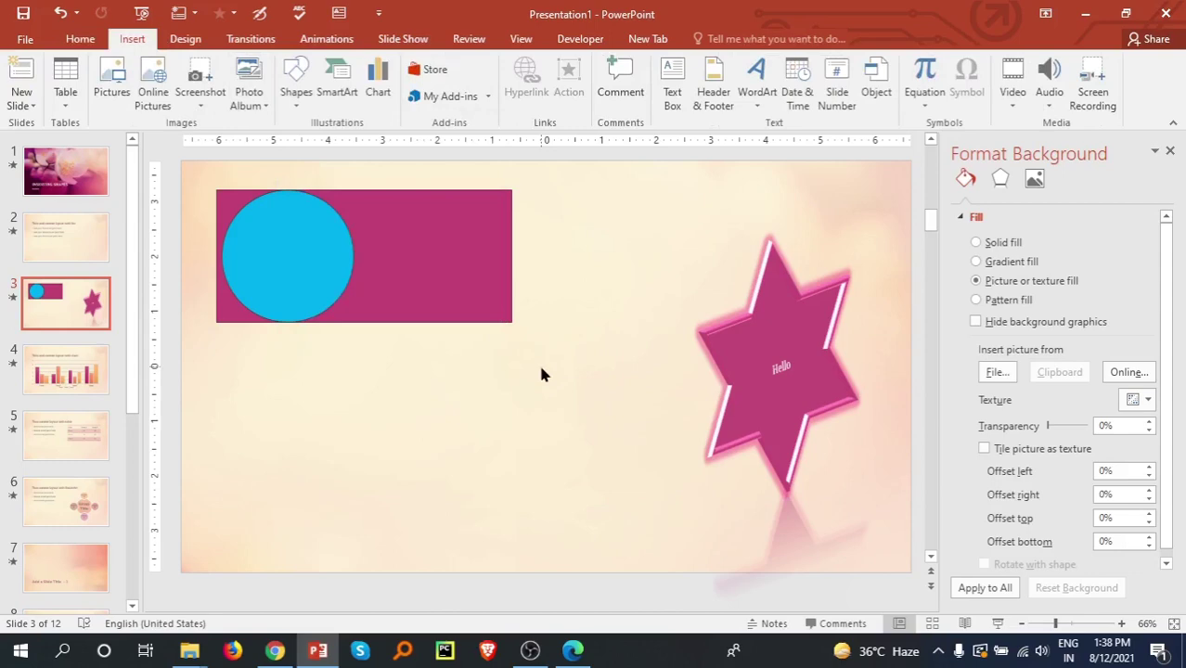
click(748, 380)
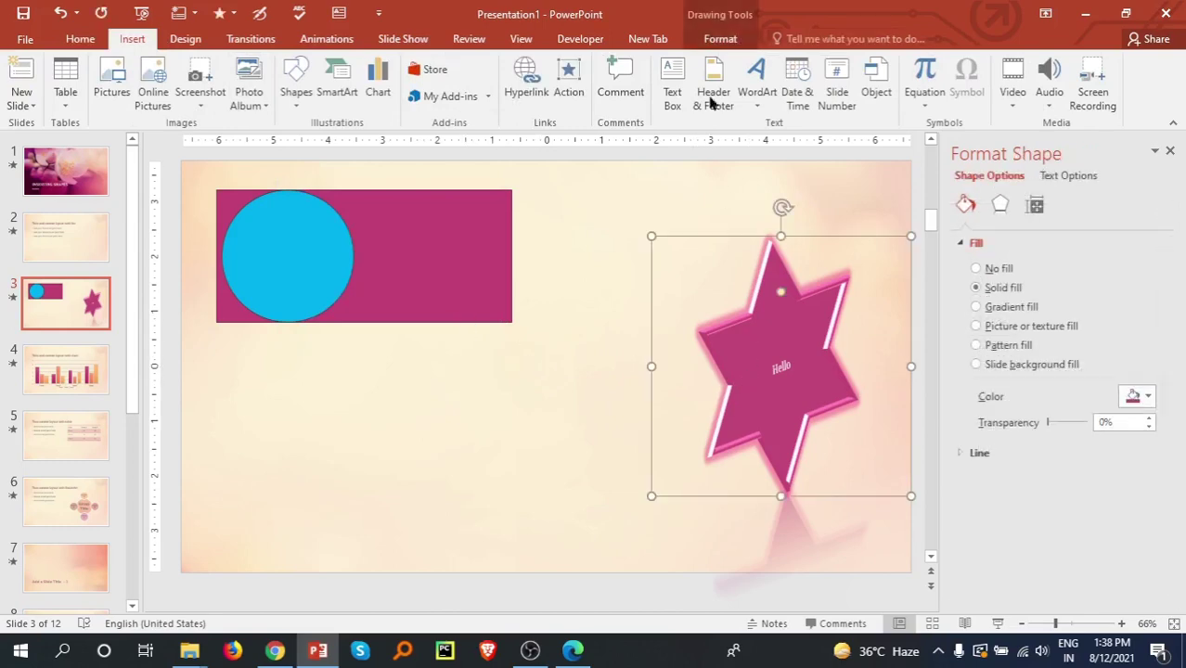
click(728, 39)
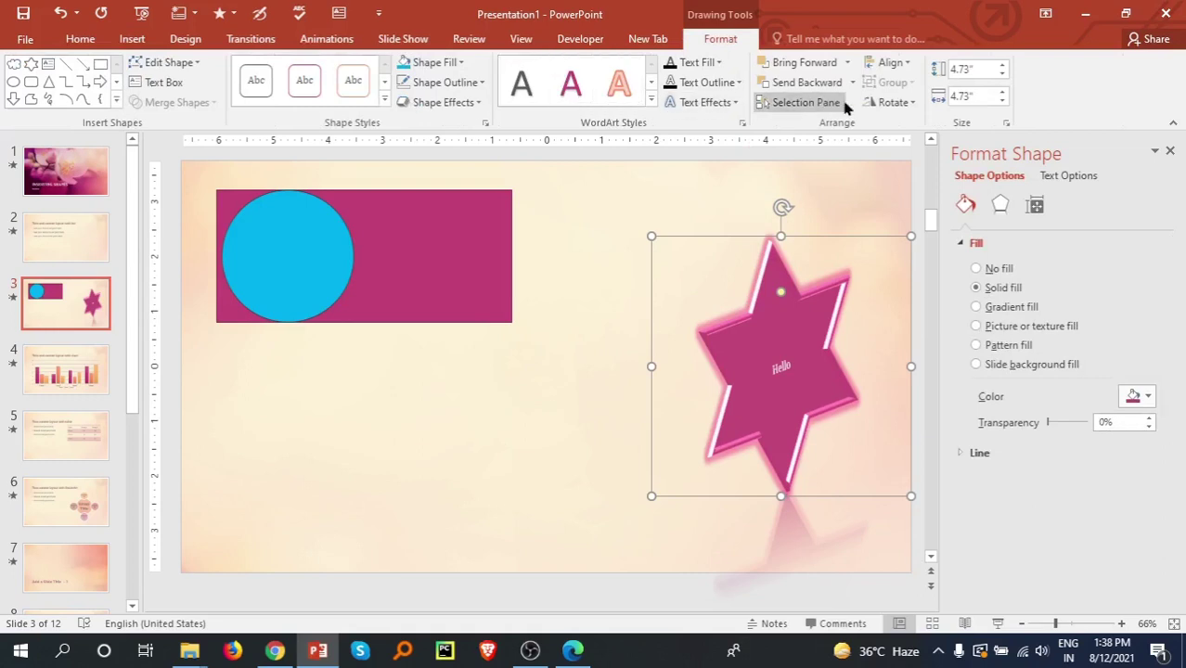